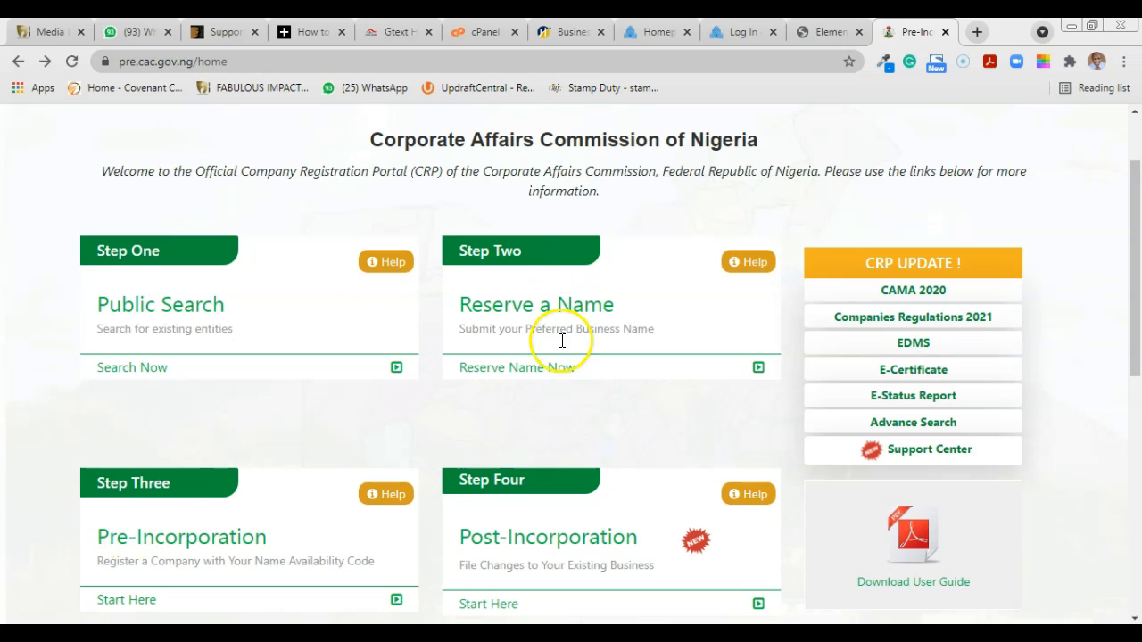
Step: Open the Post-Incorporation service from Step Four on the portal home page
{"action": "scroll", "coordinate": [1126, 214], "scroll_direction": "up", "scroll_amount": 3}
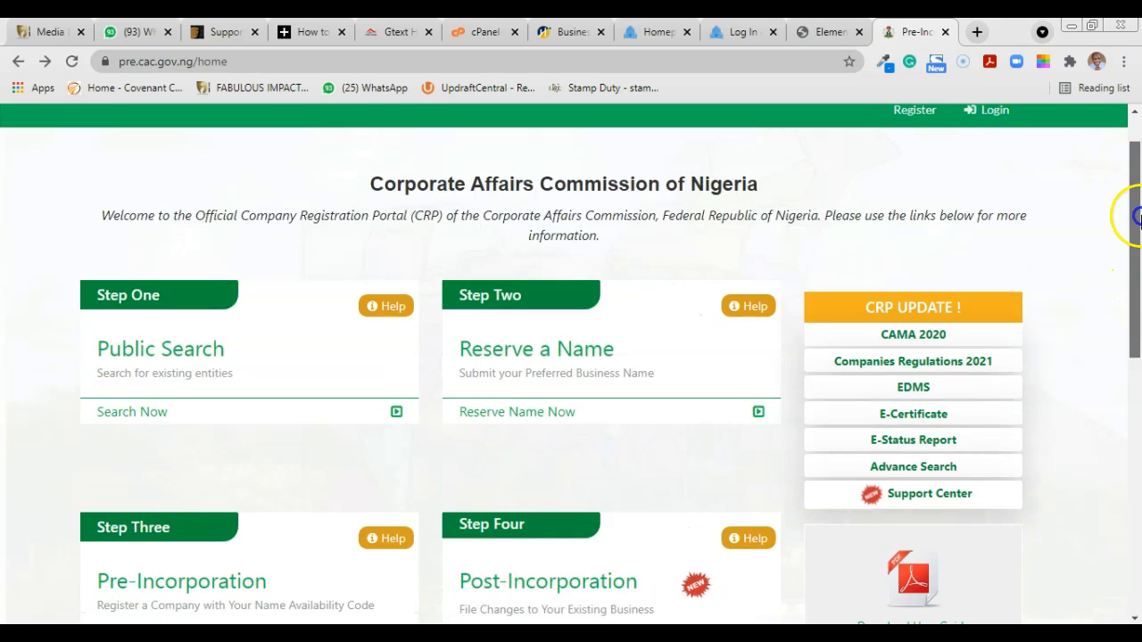
{"action": "scroll", "coordinate": [1134, 223], "scroll_direction": "down", "scroll_amount": 1}
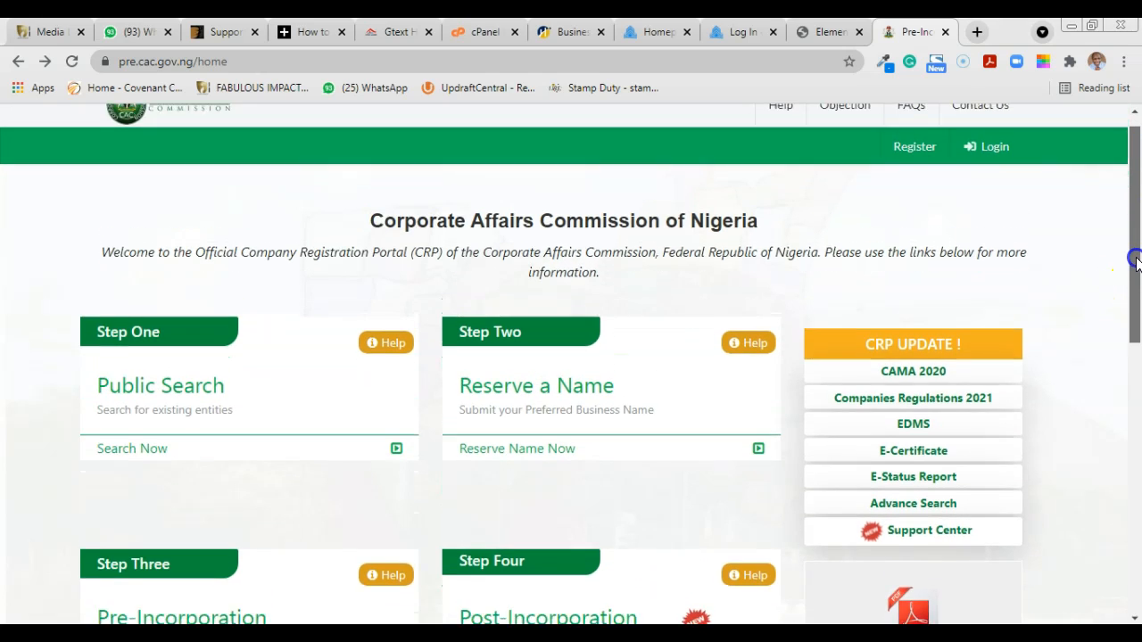
{"action": "mouse_move", "coordinate": [1135, 294]}
{"action": "left_mouse_down"}
{"action": "mouse_move", "coordinate": [1139, 242]}
{"action": "mouse_move", "coordinate": [1138, 290]}
{"action": "left_mouse_up"}
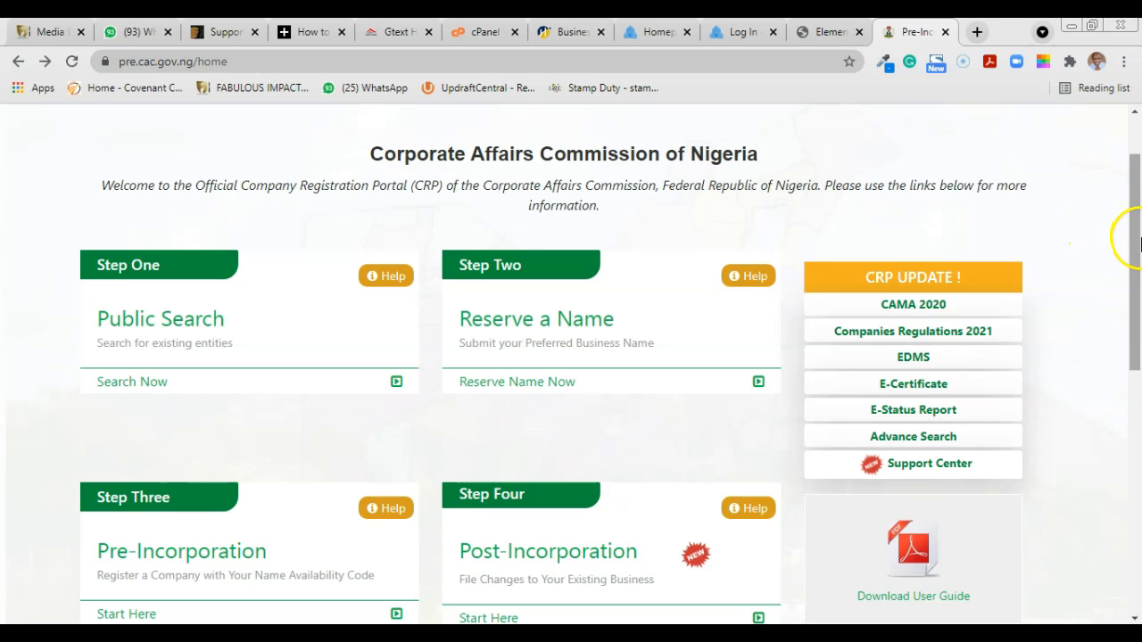
{"action": "left_click_drag", "start_coordinate": [1135, 245], "coordinate": [1135, 310]}
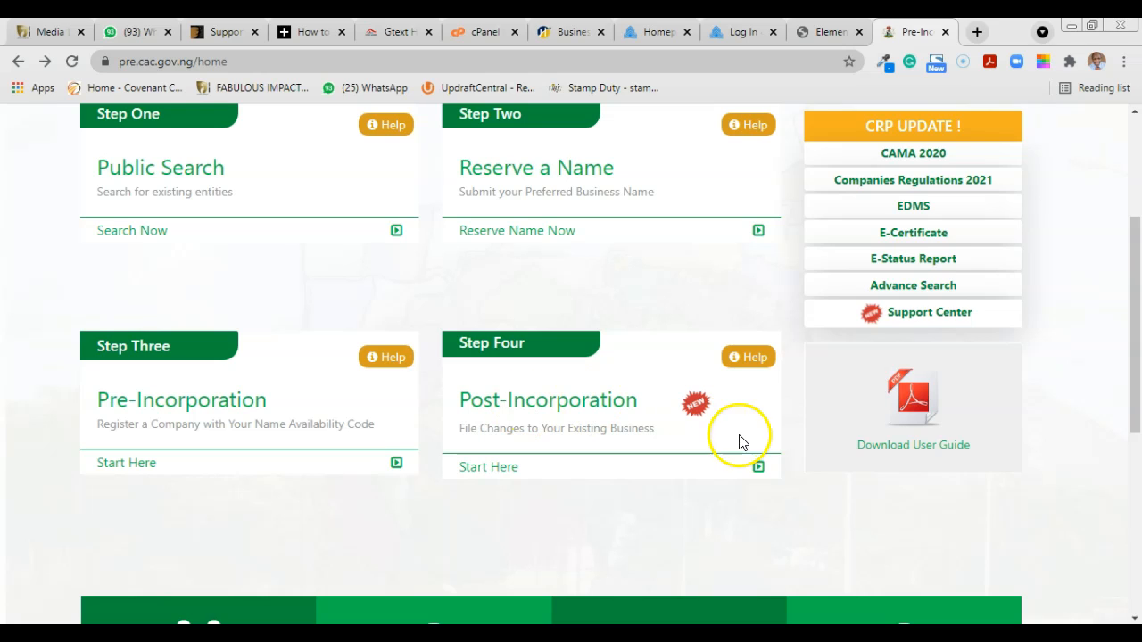
{"action": "left_click", "coordinate": [579, 472]}
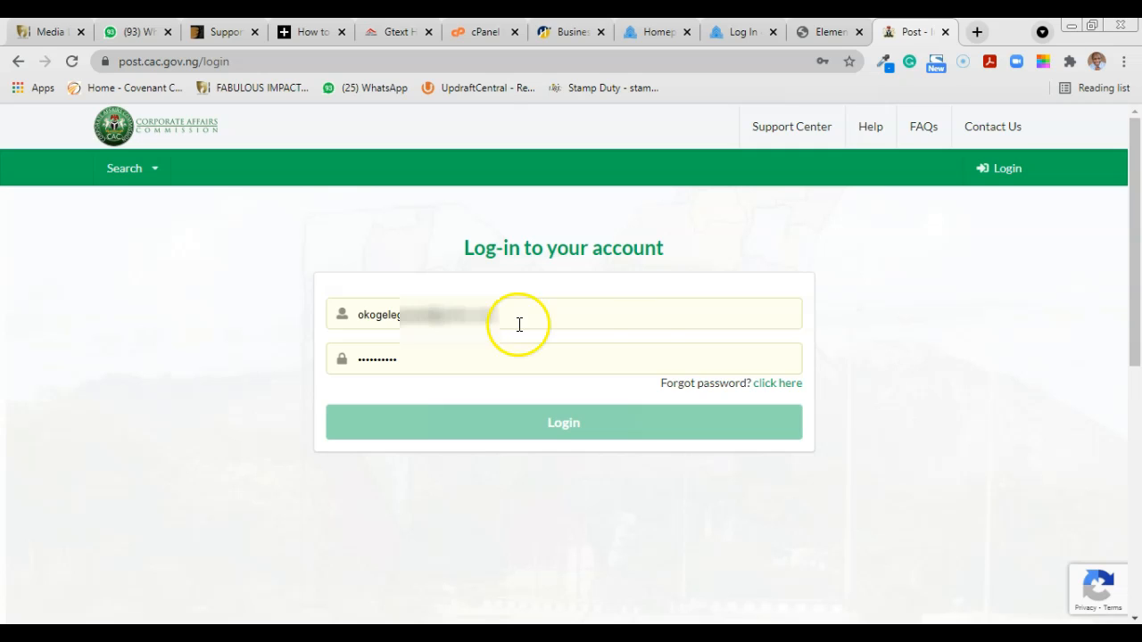
Step: Log in with the saved account e-mail and password to reach the Accredited Agent Dashboard
{"action": "left_click", "coordinate": [551, 426]}
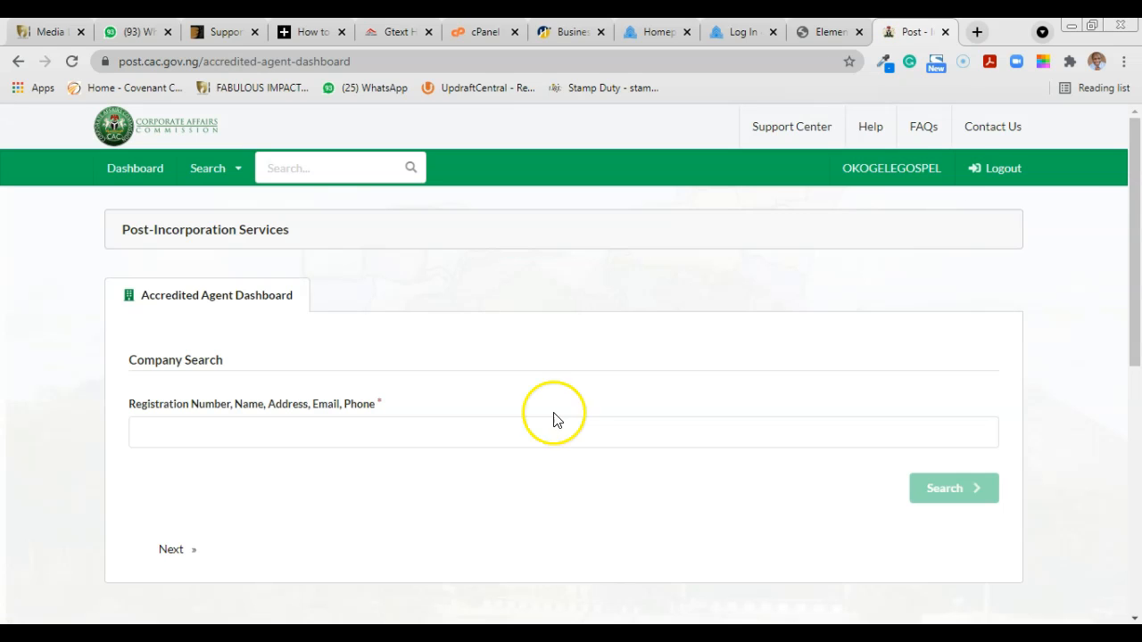
Step: Search the company register for 'Fabulous Digital Media and Training' using the autofill suggestion
{"action": "left_click_drag", "start_coordinate": [1137, 237], "coordinate": [1134, 201]}
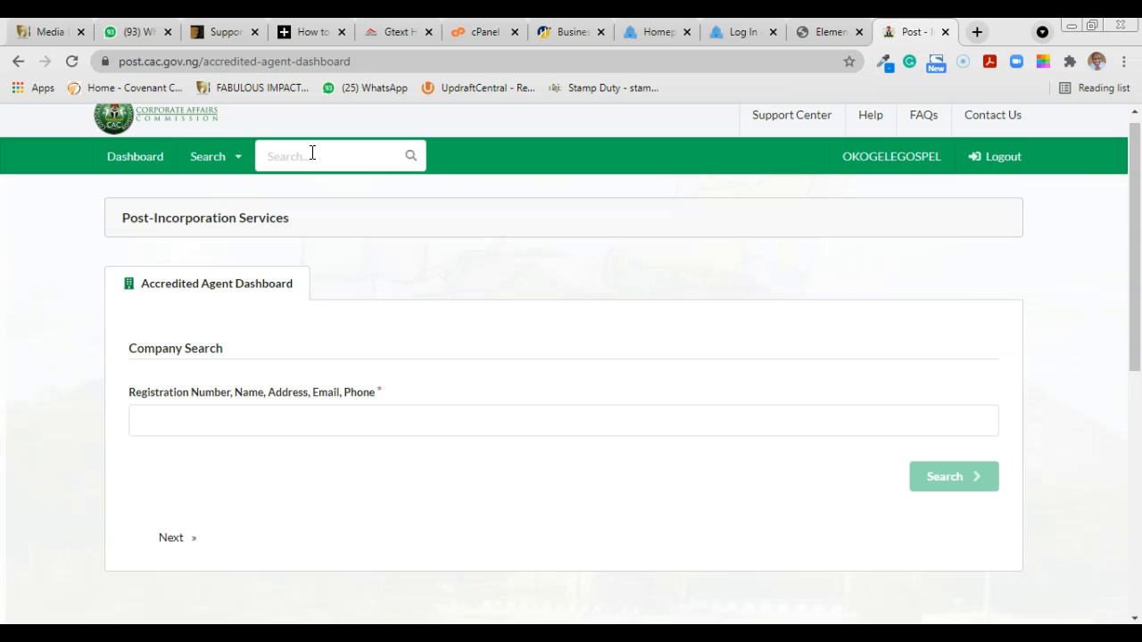
{"action": "left_click", "coordinate": [157, 417]}
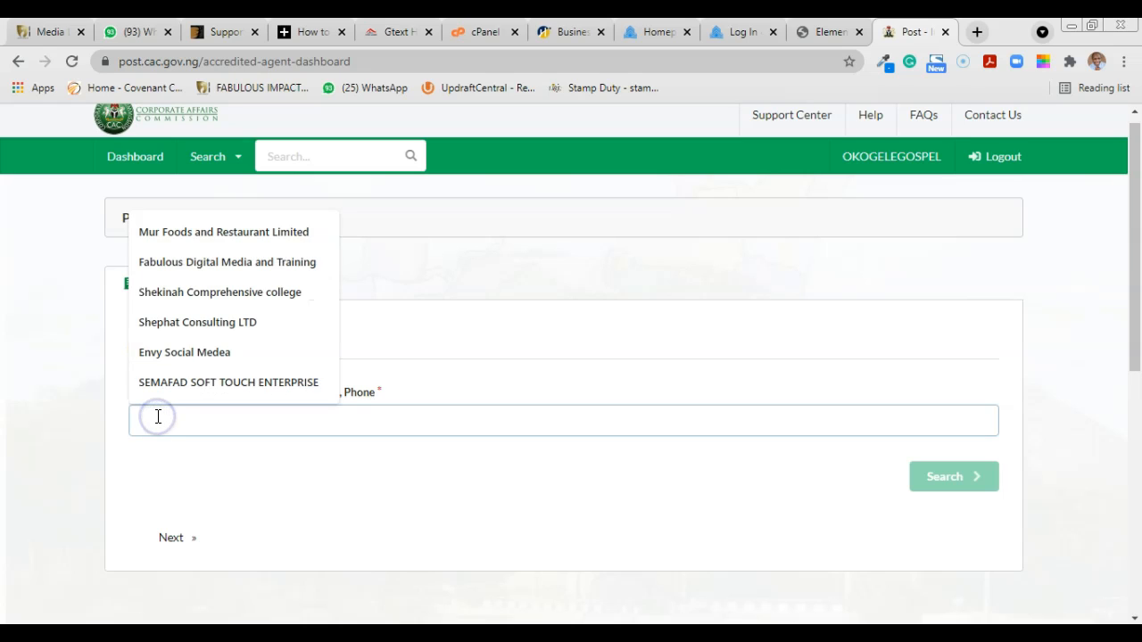
{"action": "left_click", "coordinate": [214, 263]}
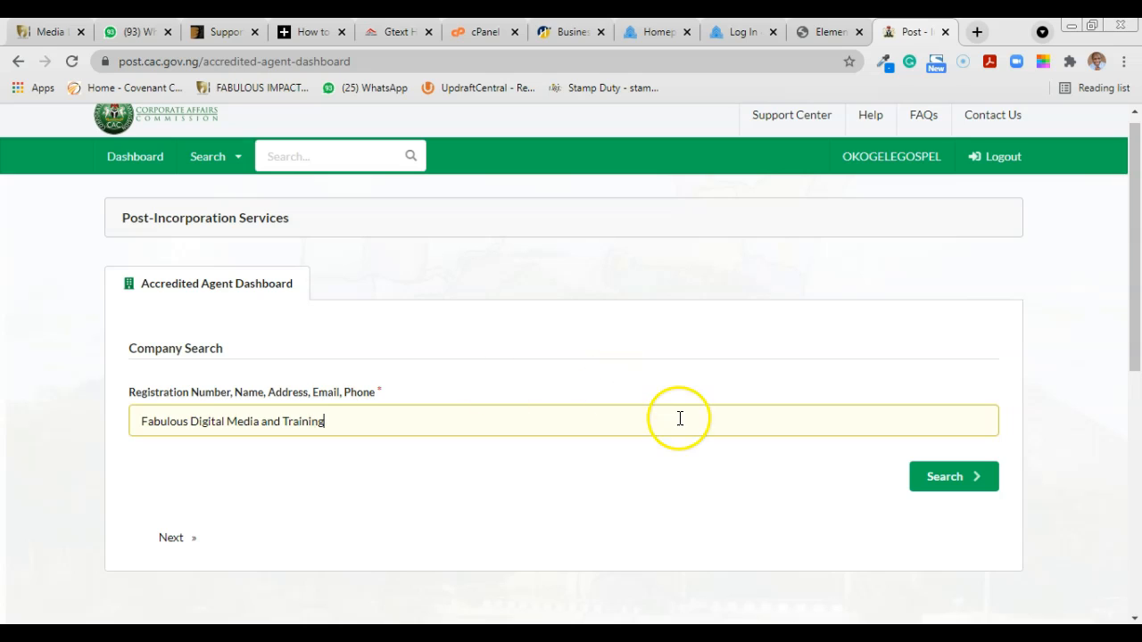
{"action": "left_click", "coordinate": [948, 482]}
{"action": "left_click_drag", "start_coordinate": [1136, 215], "coordinate": [1136, 308]}
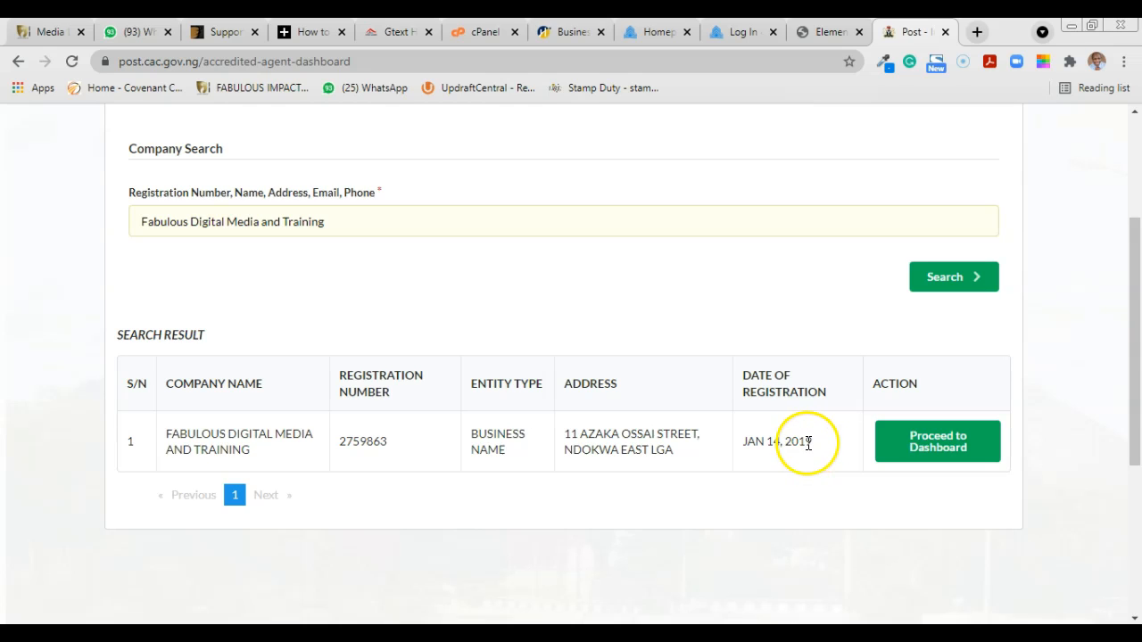
{"action": "left_click", "coordinate": [940, 448]}
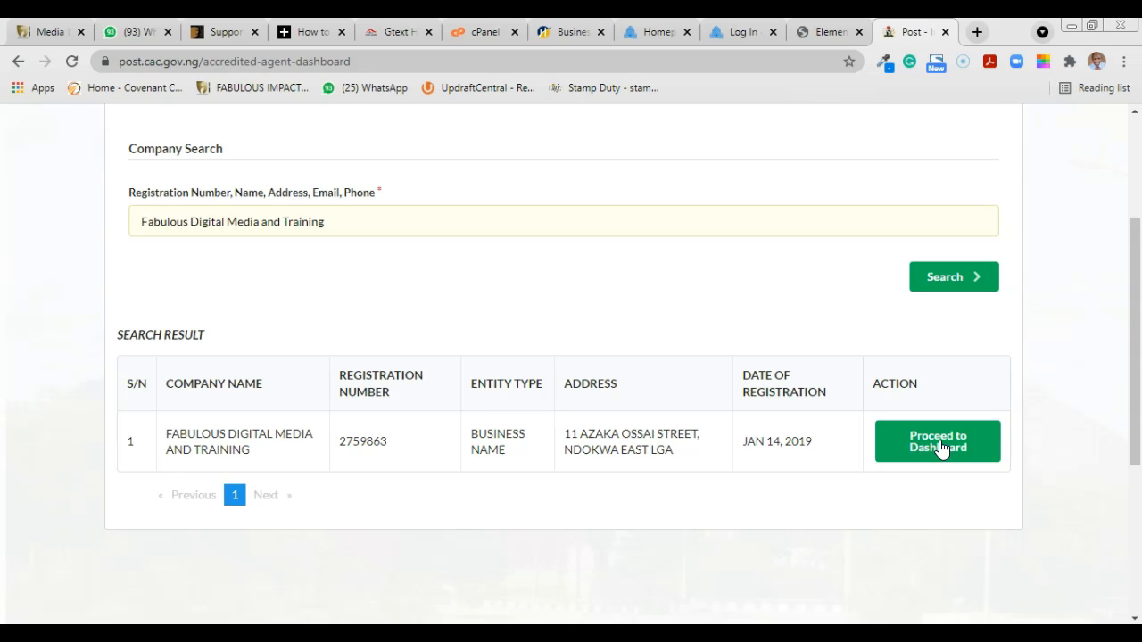
Step: Proceed from the search result to Fabulous Digital Media and Training's Annual Returns dashboard
{"action": "left_click", "coordinate": [940, 446]}
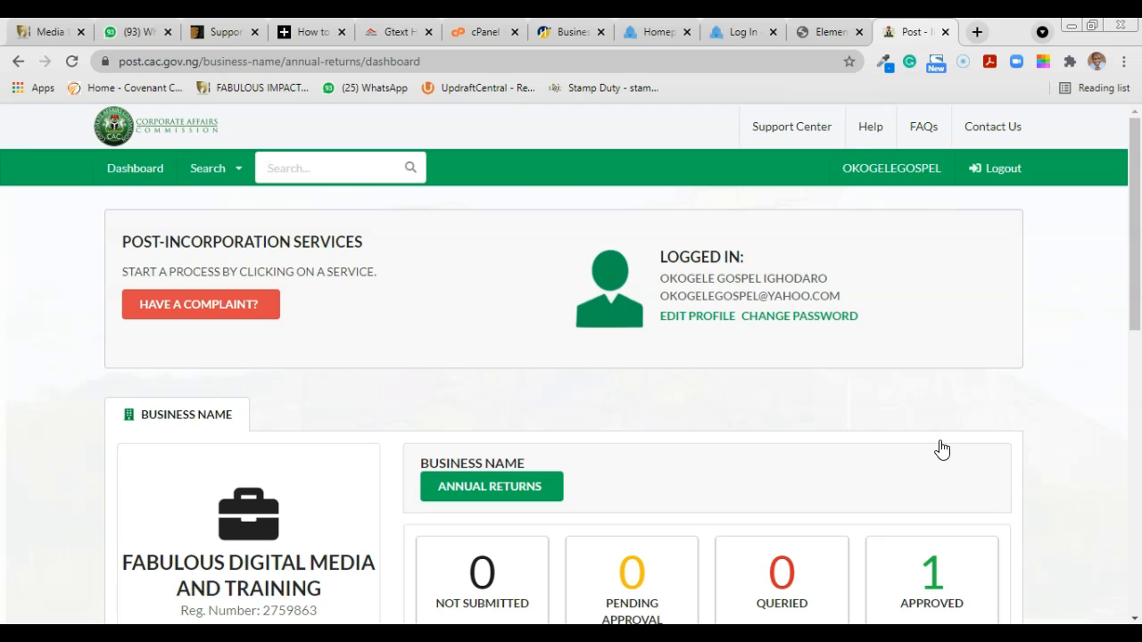
{"action": "left_click_drag", "start_coordinate": [1131, 286], "coordinate": [1136, 395]}
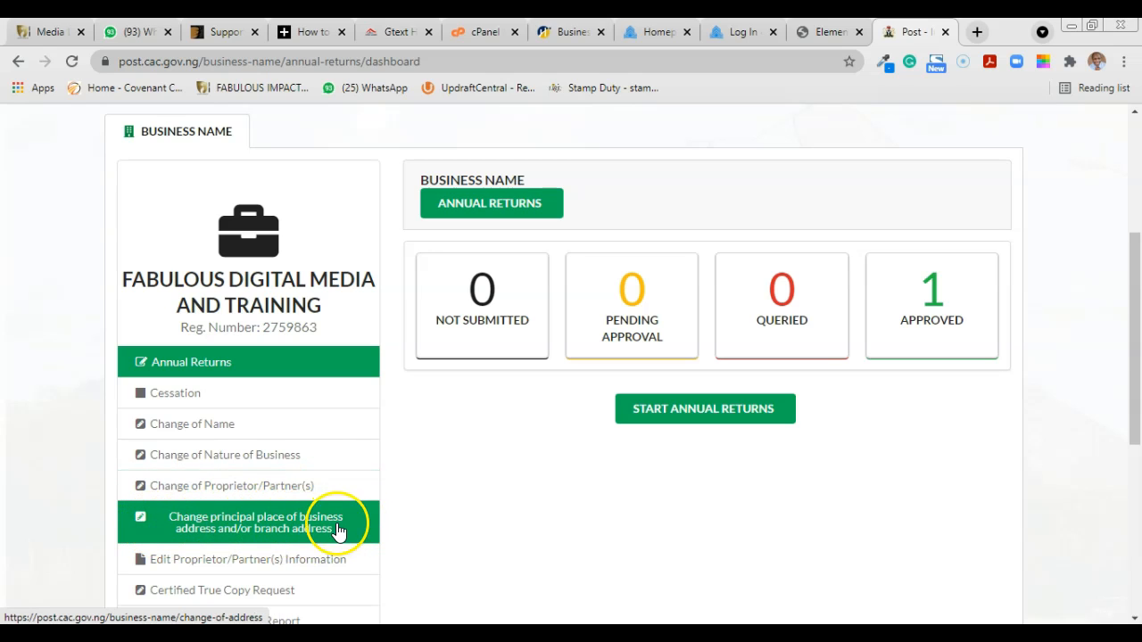
{"action": "left_click_drag", "start_coordinate": [1134, 293], "coordinate": [1136, 353]}
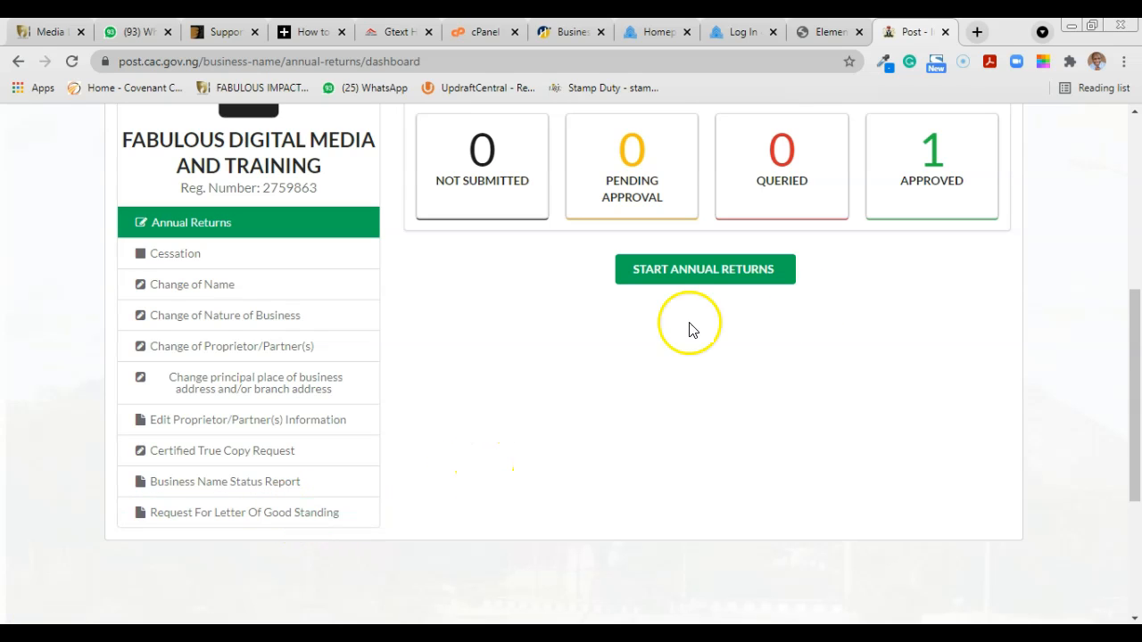
{"action": "left_click_drag", "start_coordinate": [1135, 382], "coordinate": [1135, 303]}
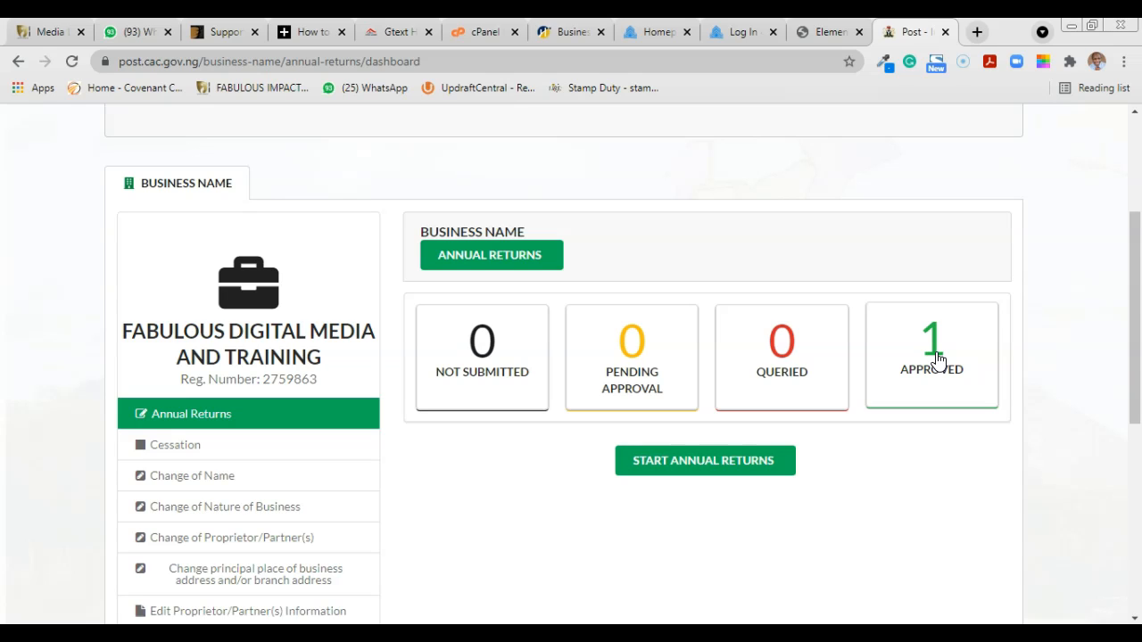
Step: Start a new annual return and review requirements: 30 June deadline, CAMA 2020 Section 862 penalties
{"action": "left_click", "coordinate": [704, 472]}
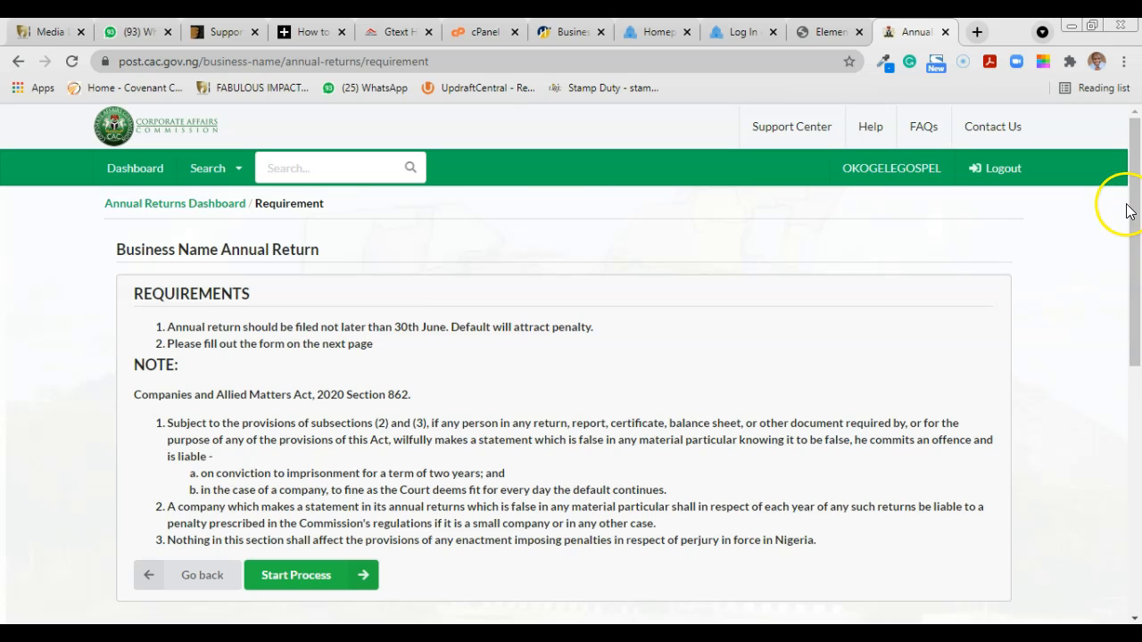
{"action": "left_click_drag", "start_coordinate": [1135, 227], "coordinate": [1137, 274]}
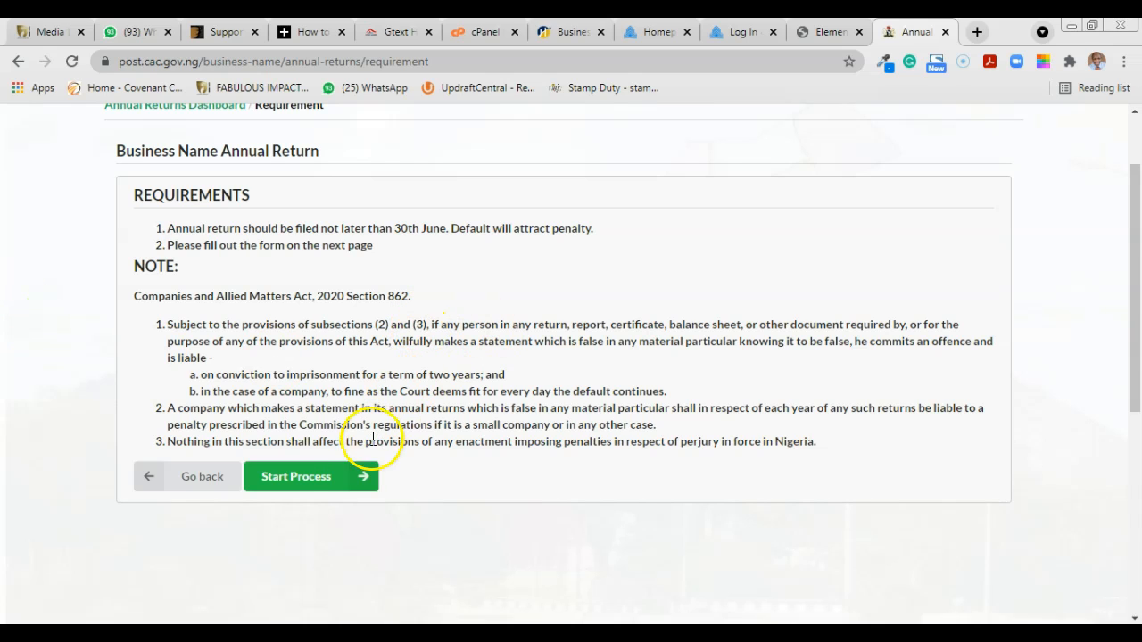
{"action": "left_click", "coordinate": [297, 482]}
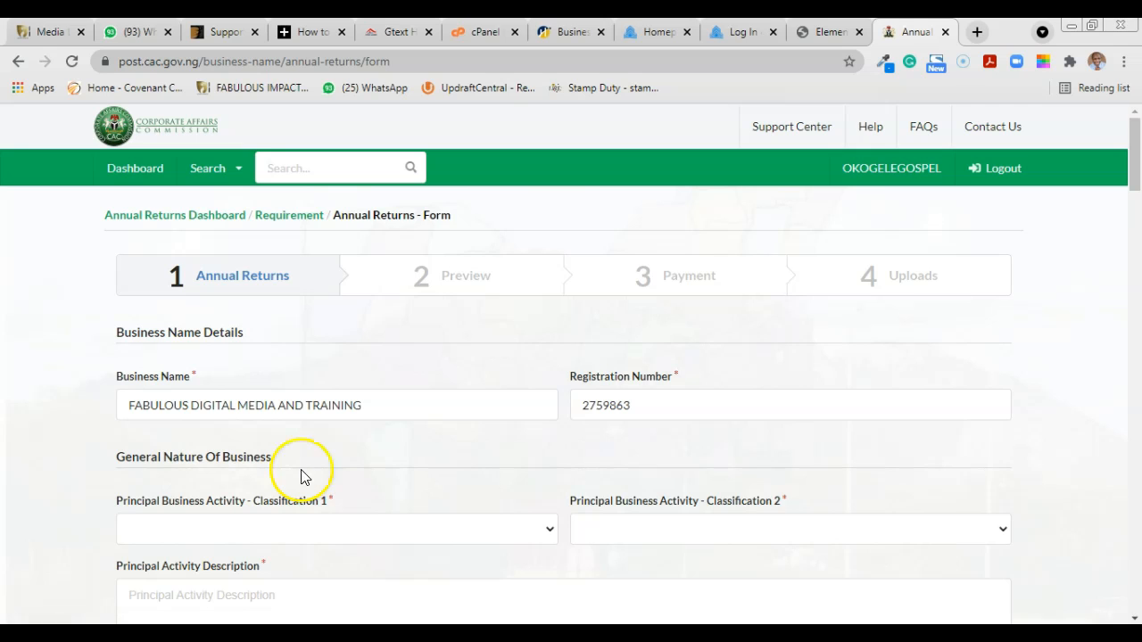
{"action": "mouse_move", "coordinate": [1134, 175]}
{"action": "left_mouse_down"}
{"action": "mouse_move", "coordinate": [1132, 204]}
{"action": "mouse_move", "coordinate": [1132, 189]}
{"action": "left_mouse_up"}
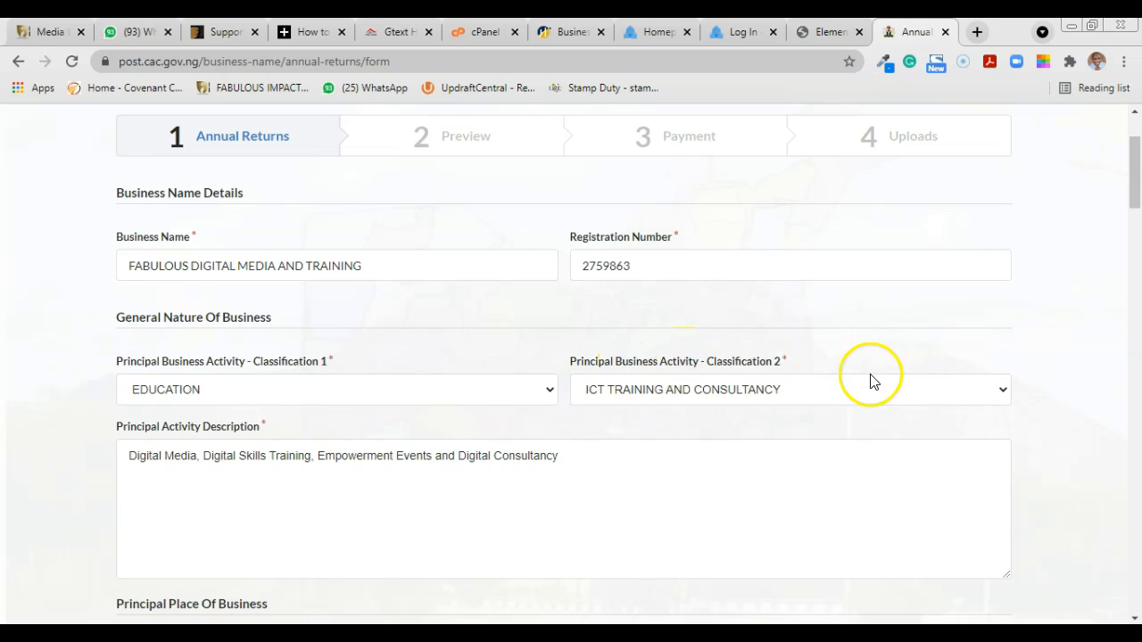
{"action": "left_click_drag", "start_coordinate": [1136, 160], "coordinate": [1136, 189]}
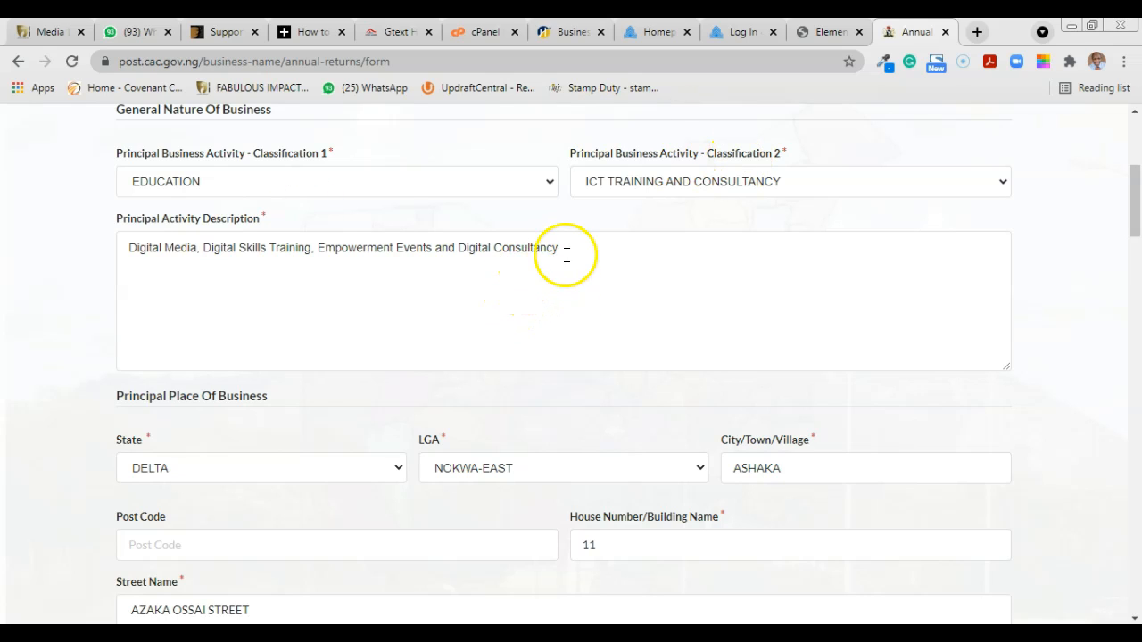
{"action": "left_click_drag", "start_coordinate": [1140, 196], "coordinate": [1135, 229]}
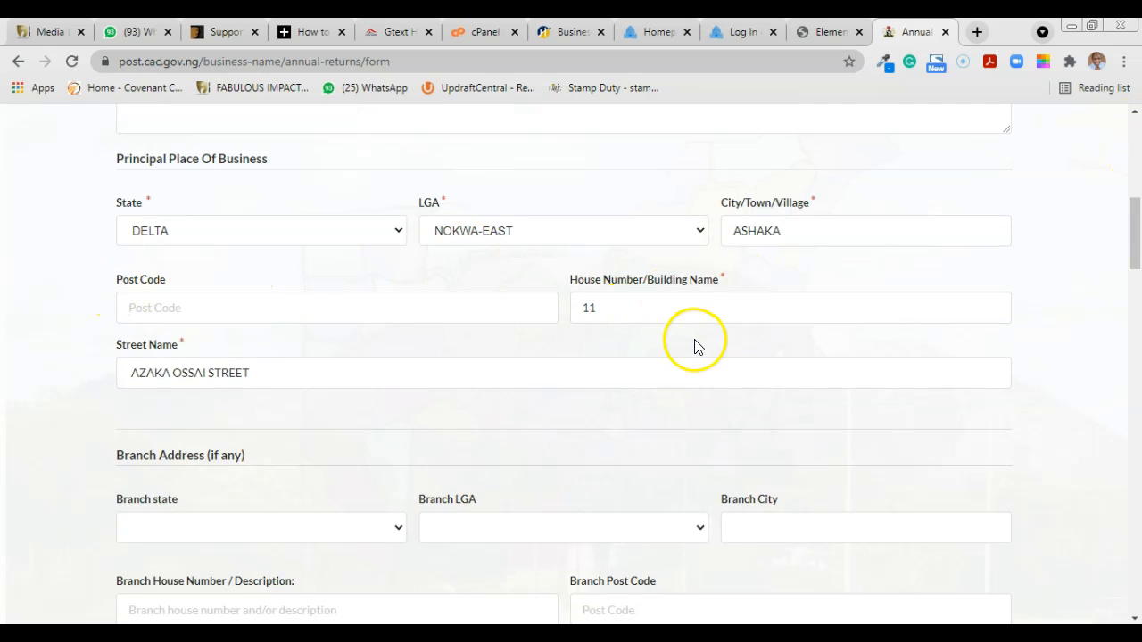
{"action": "left_click_drag", "start_coordinate": [1136, 241], "coordinate": [1136, 278]}
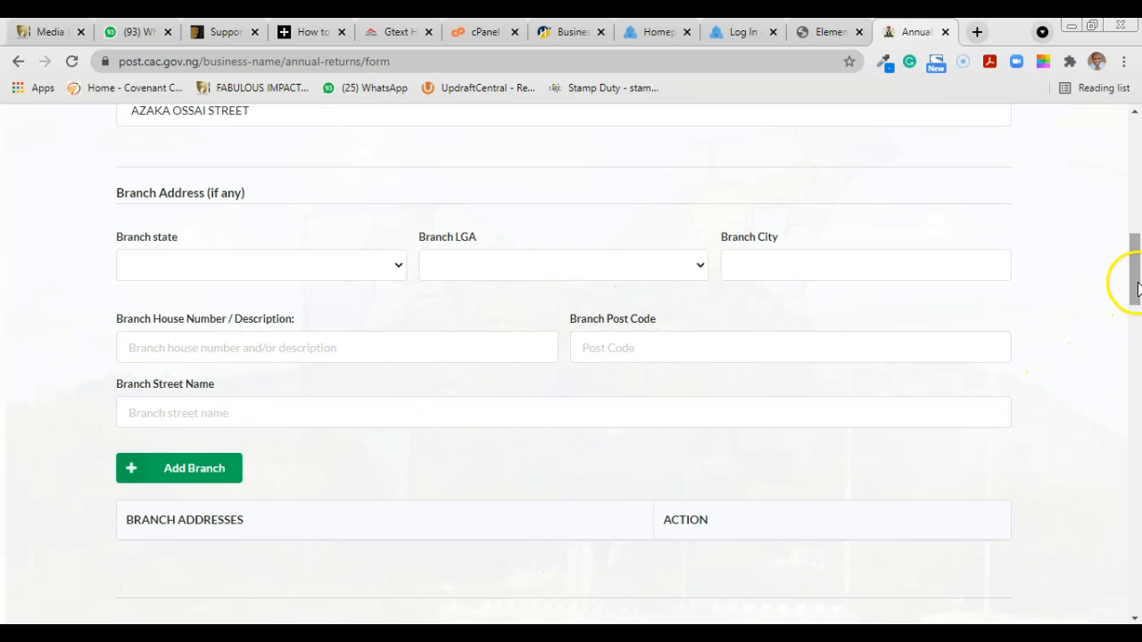
{"action": "left_click_drag", "start_coordinate": [1136, 277], "coordinate": [1136, 360]}
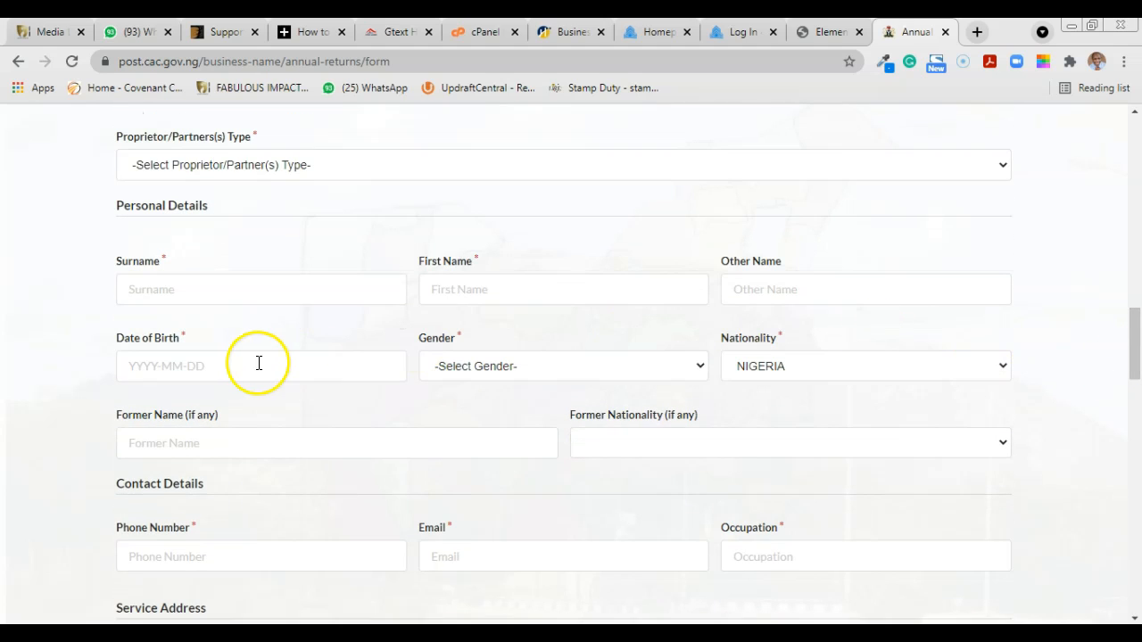
Step: Fill the proprietor's surname, first name and other name from saved autofill entries
{"action": "left_click", "coordinate": [170, 297]}
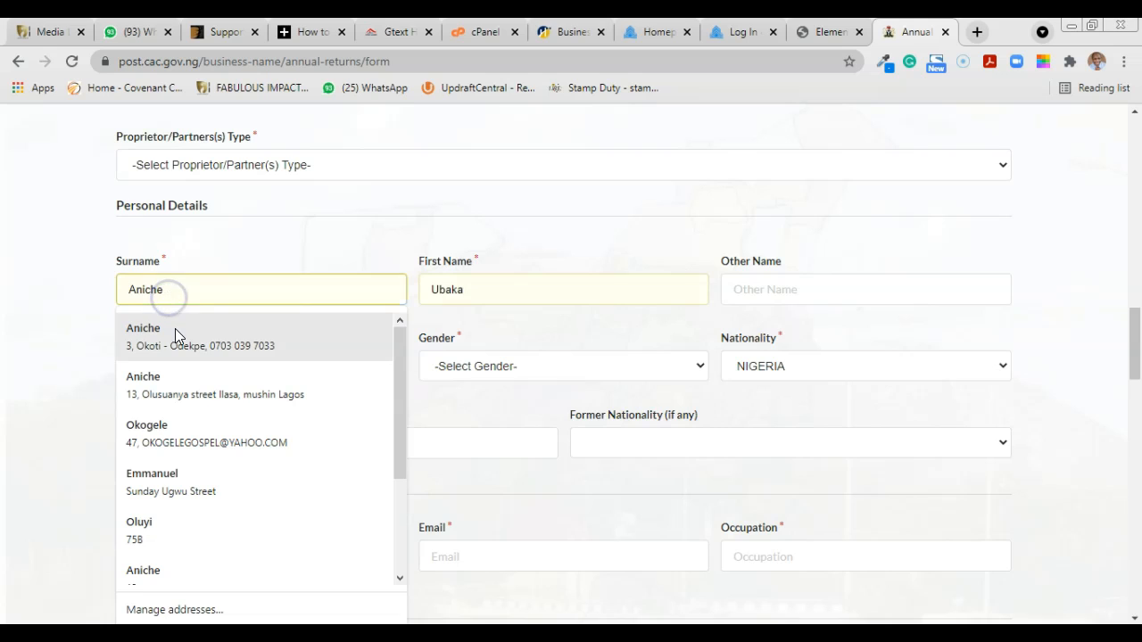
{"action": "left_click", "coordinate": [175, 330]}
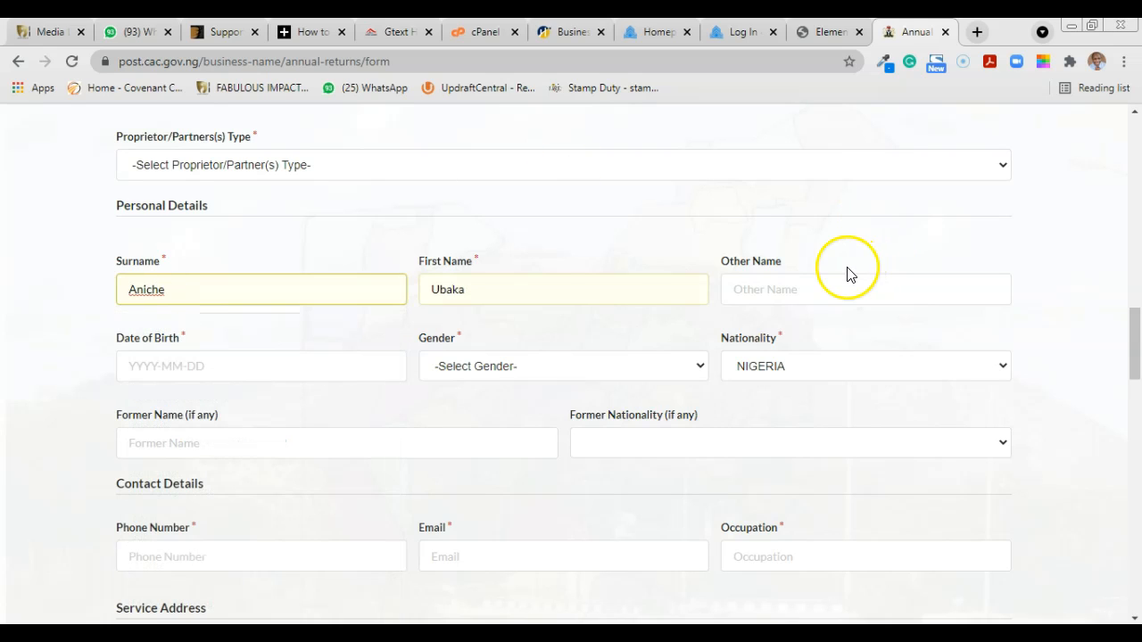
{"action": "left_click", "coordinate": [795, 283]}
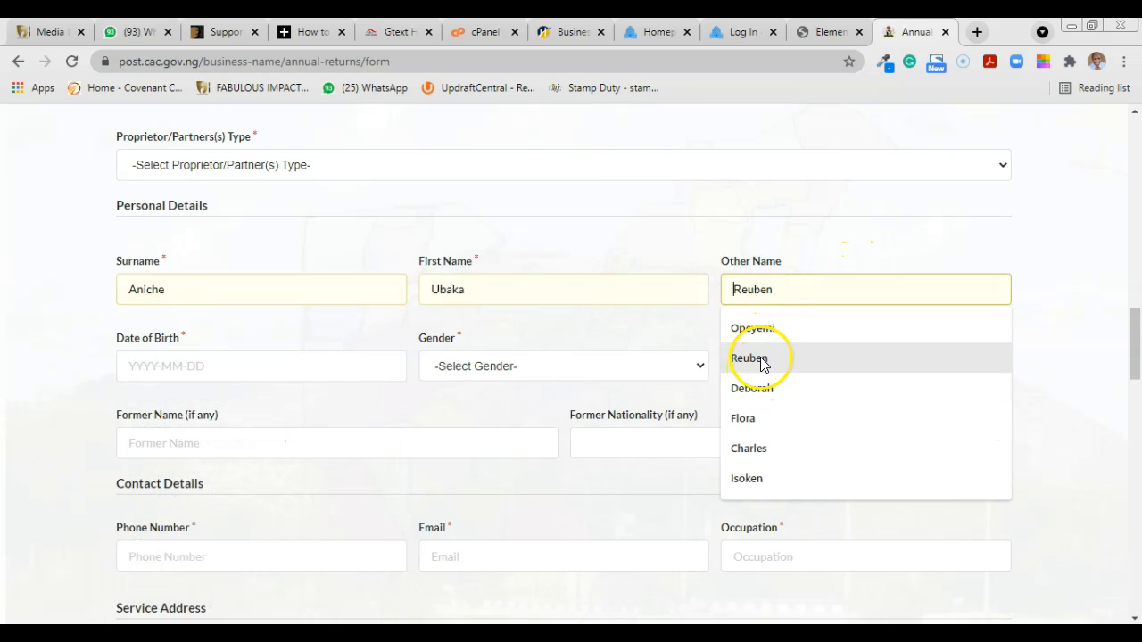
{"action": "left_click", "coordinate": [760, 358]}
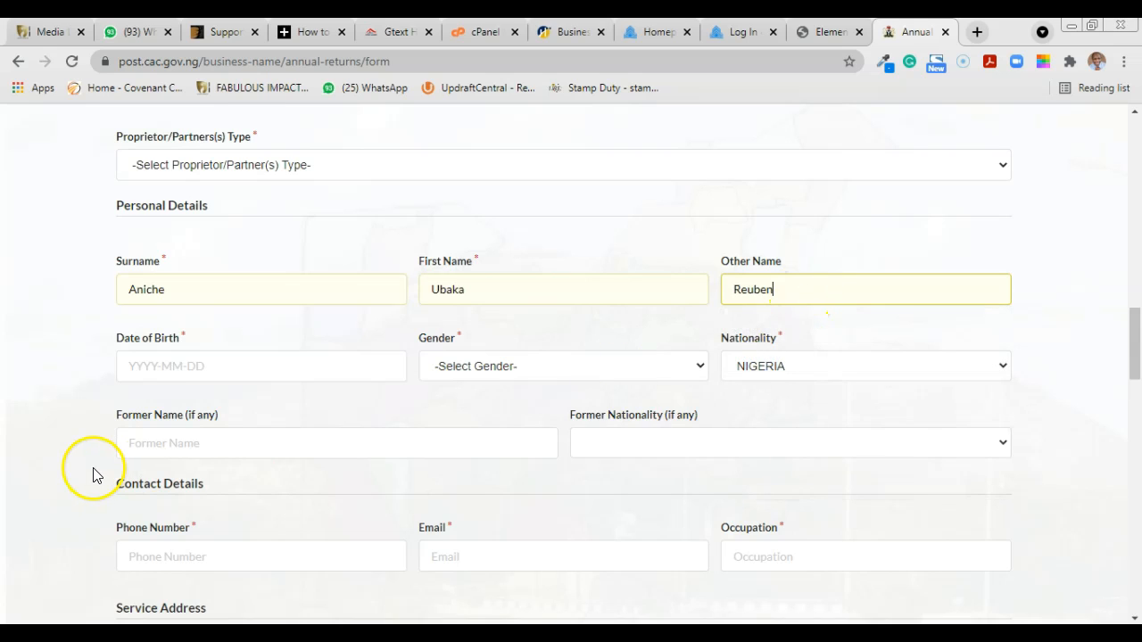
Step: Set the proprietor's date of birth to 01/01/1982 and gender to Female
{"action": "left_click", "coordinate": [205, 378]}
{"action": "left_click", "coordinate": [302, 415]}
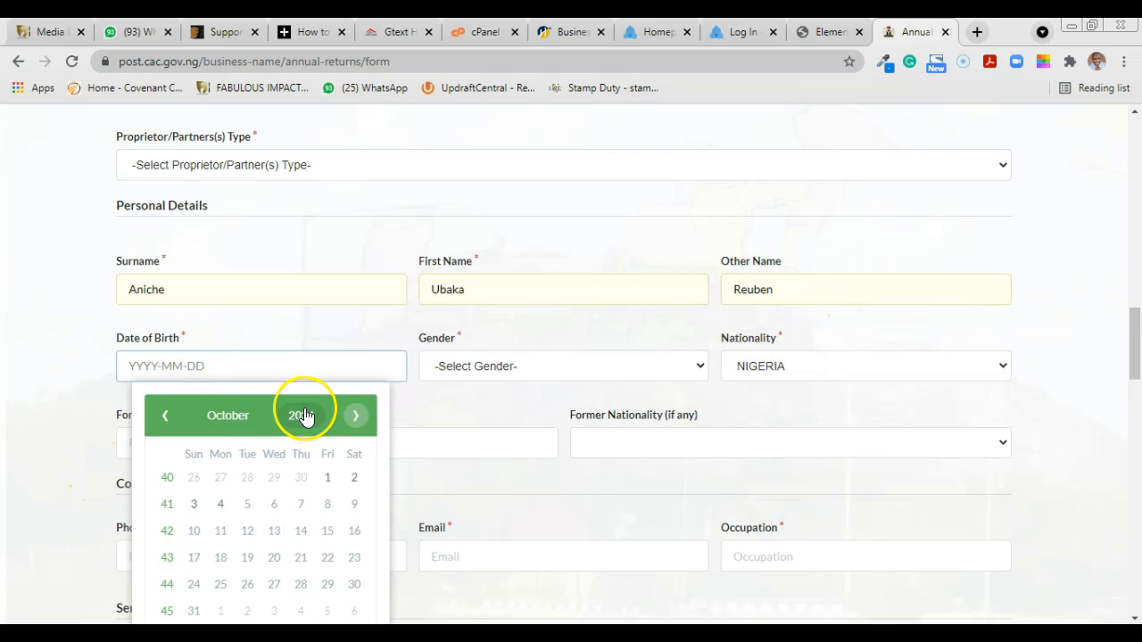
{"action": "left_click", "coordinate": [281, 418]}
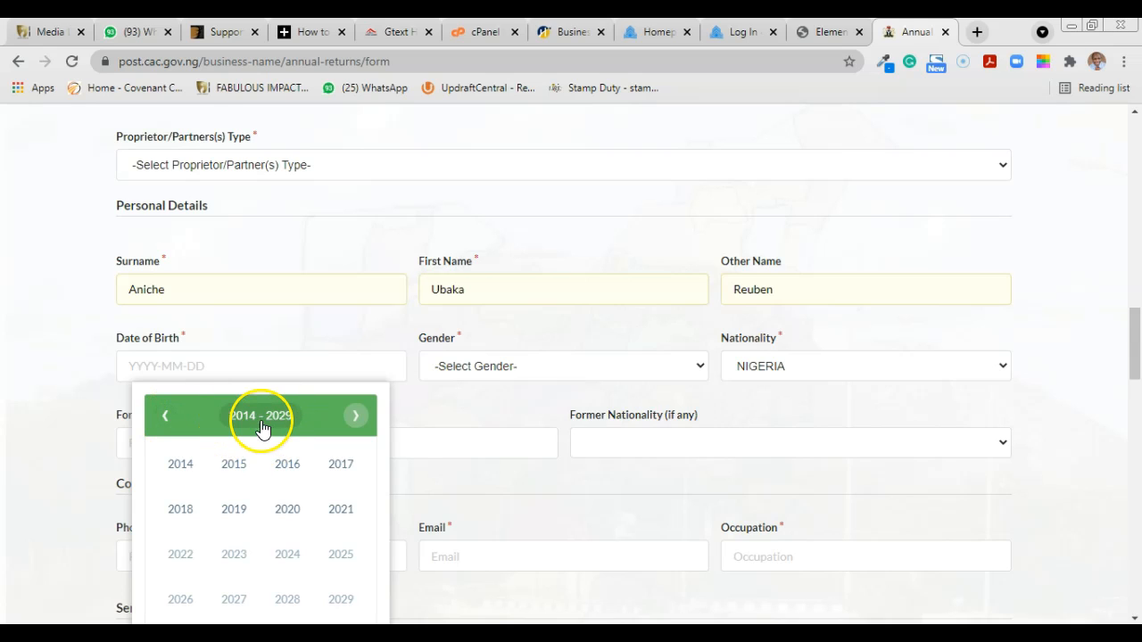
{"action": "left_click", "coordinate": [164, 415]}
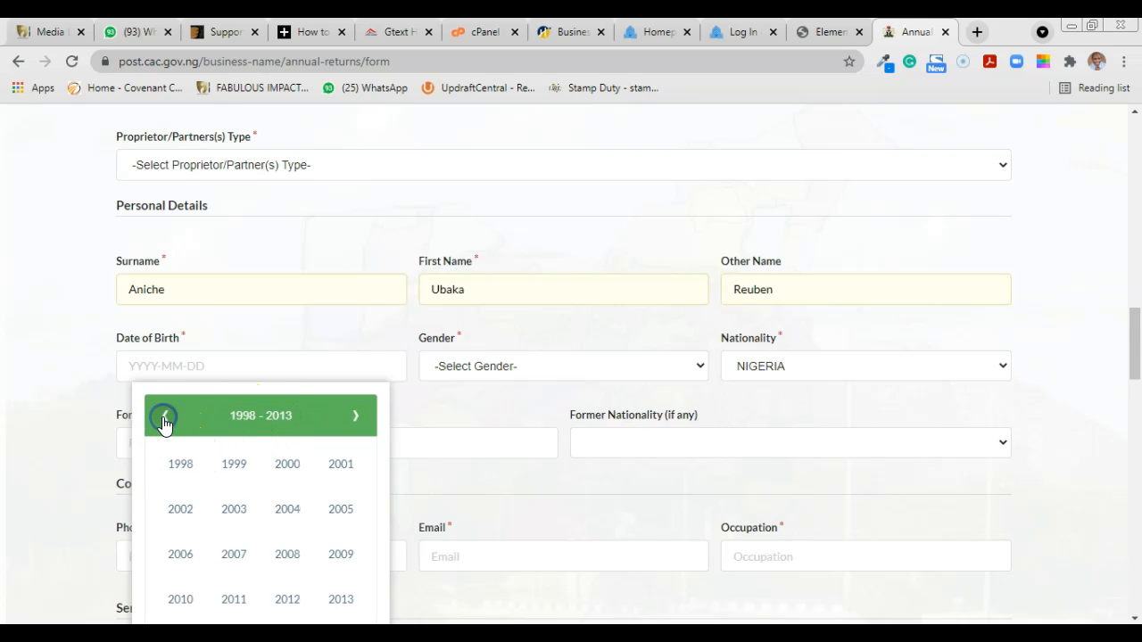
{"action": "left_click", "coordinate": [165, 416]}
{"action": "left_click", "coordinate": [181, 465]}
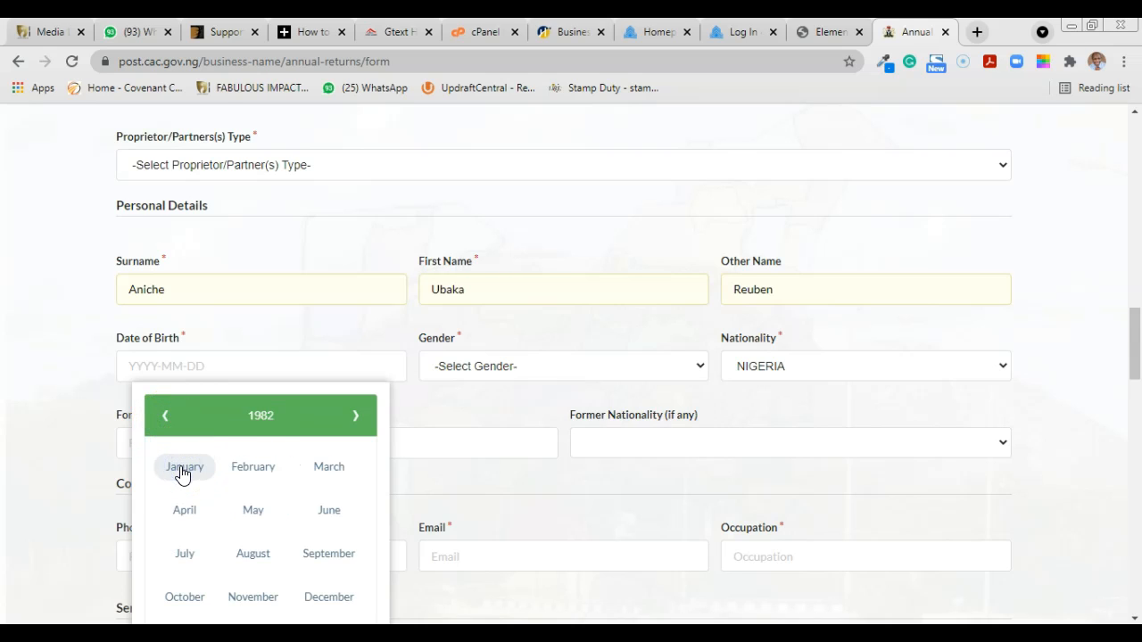
{"action": "left_click", "coordinate": [192, 465]}
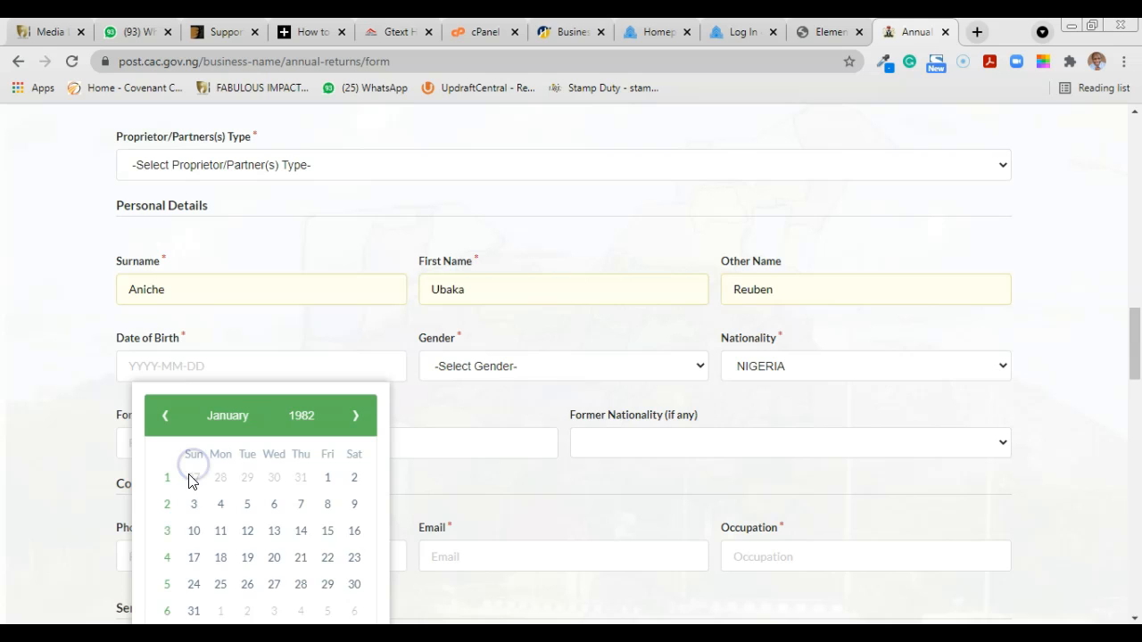
{"action": "left_click", "coordinate": [325, 479]}
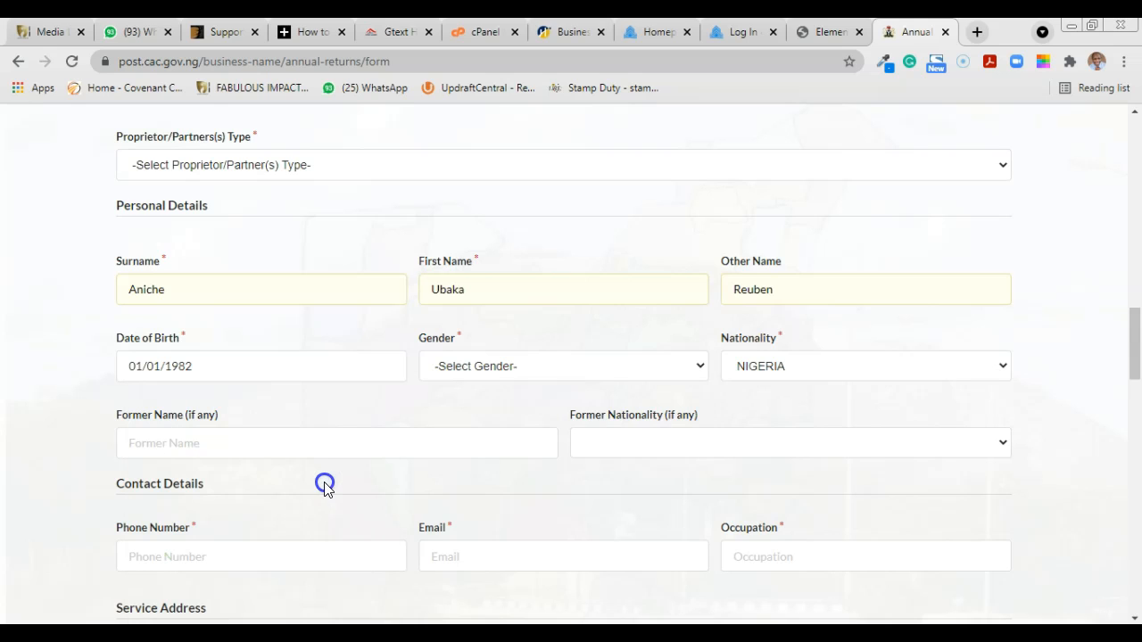
{"action": "left_click", "coordinate": [604, 373]}
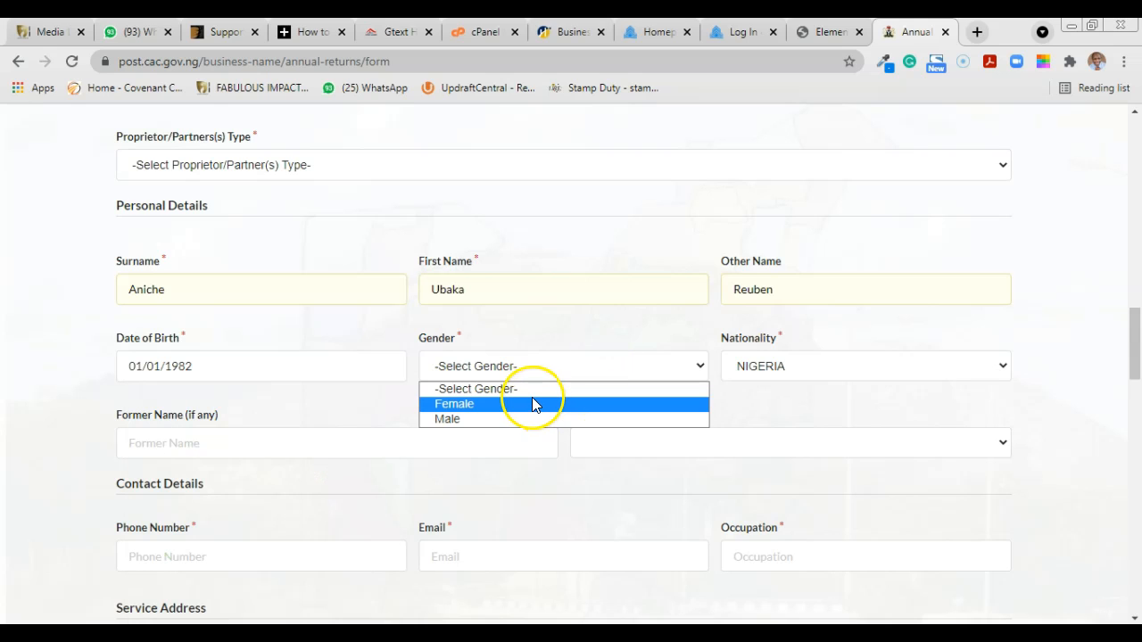
{"action": "left_click", "coordinate": [532, 402]}
Step: Clear the branch address house number and street name fields
{"action": "left_click_drag", "start_coordinate": [1136, 353], "coordinate": [1138, 279]}
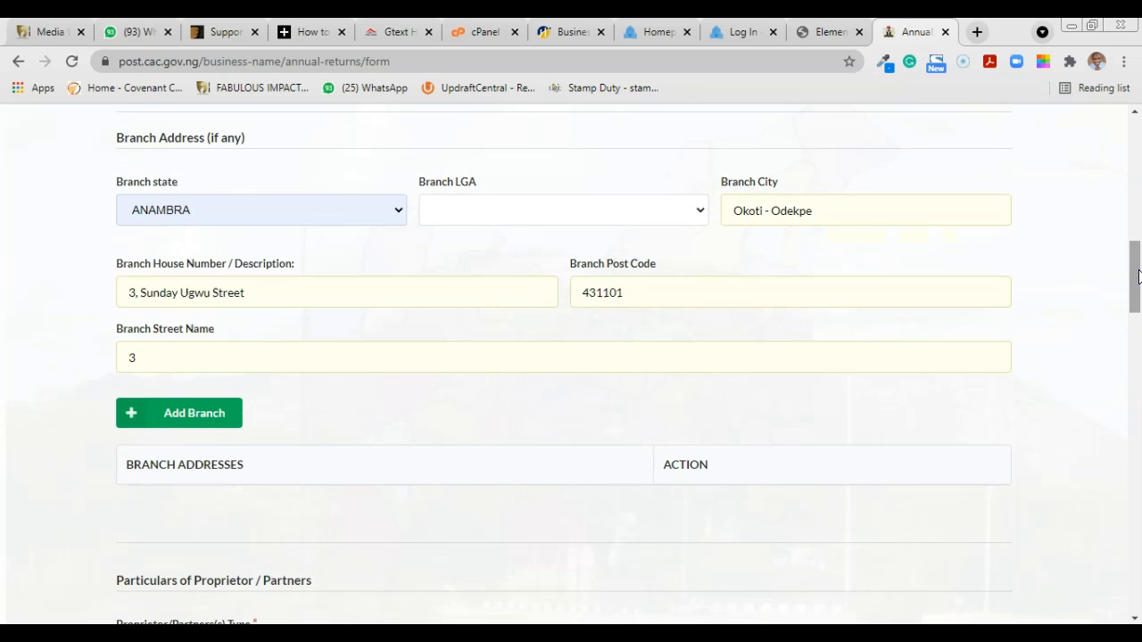
{"action": "left_click_drag", "start_coordinate": [1136, 274], "coordinate": [1136, 264]}
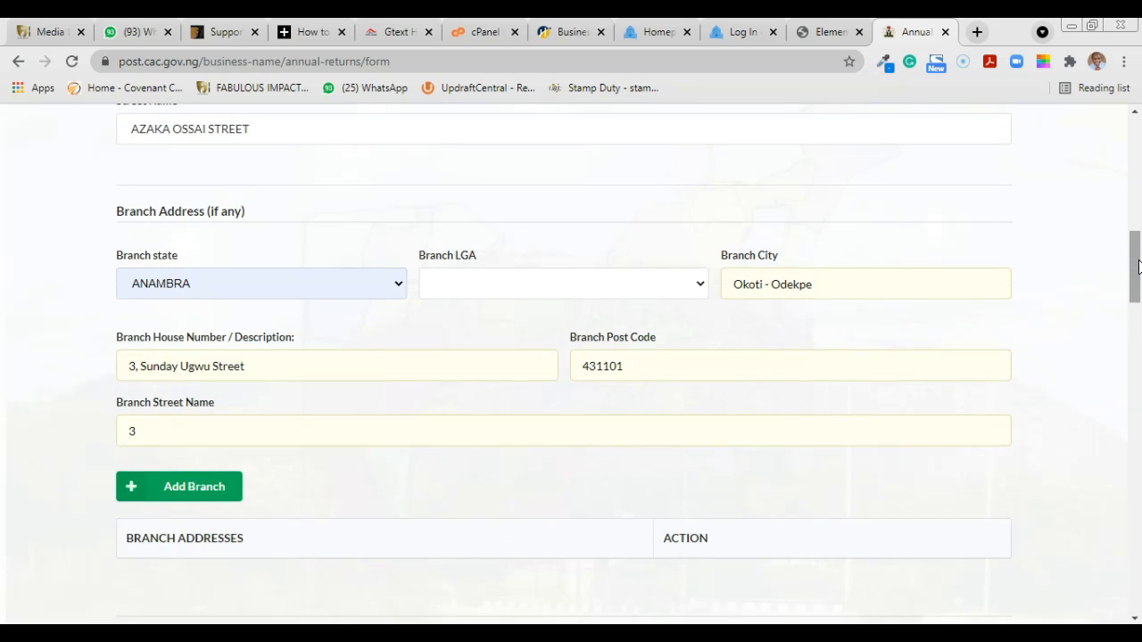
{"action": "left_click", "coordinate": [250, 367]}
{"action": "left_click_drag", "start_coordinate": [250, 366], "coordinate": [110, 382]}
{"action": "key", "text": "BackSpace"}
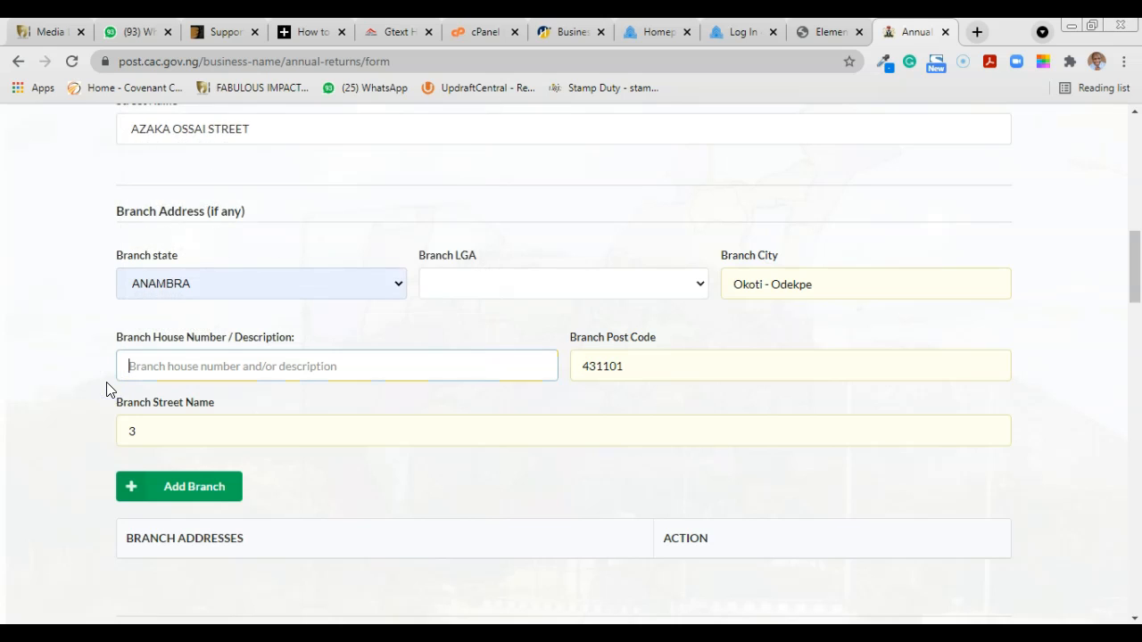
{"action": "left_click", "coordinate": [141, 434]}
{"action": "key", "text": "BackSpace"}
{"action": "left_click", "coordinate": [142, 434]}
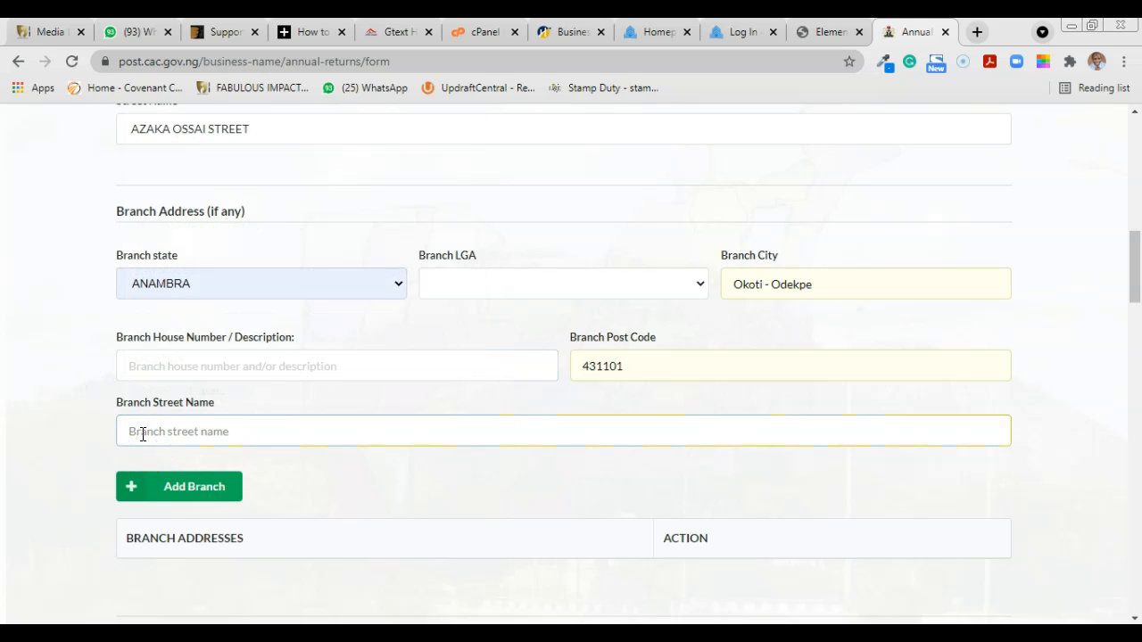
Step: Clear the branch post code and branch city, leaving only the branch state
{"action": "left_click_drag", "start_coordinate": [665, 366], "coordinate": [403, 402]}
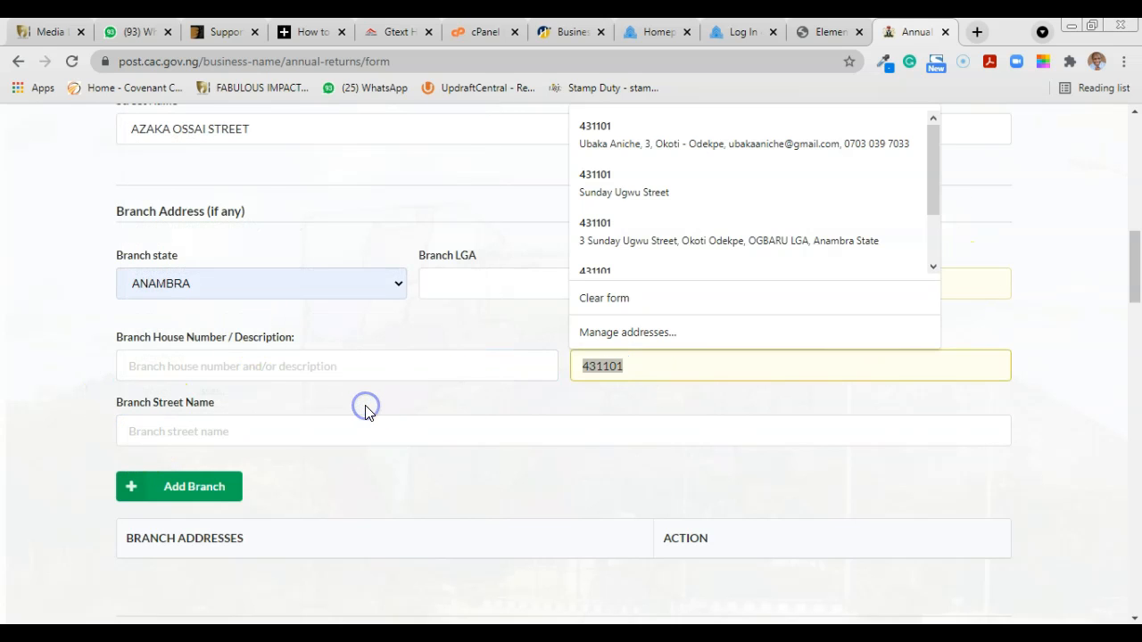
{"action": "key", "text": "BackSpace"}
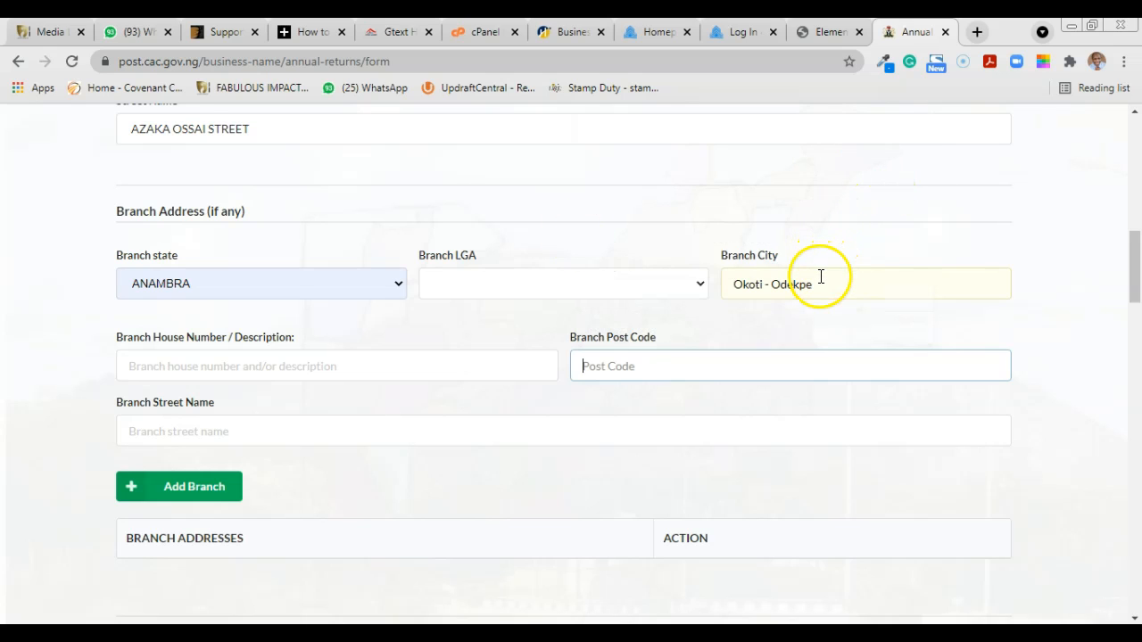
{"action": "left_click_drag", "start_coordinate": [820, 277], "coordinate": [690, 297]}
{"action": "key", "text": "BackSpace"}
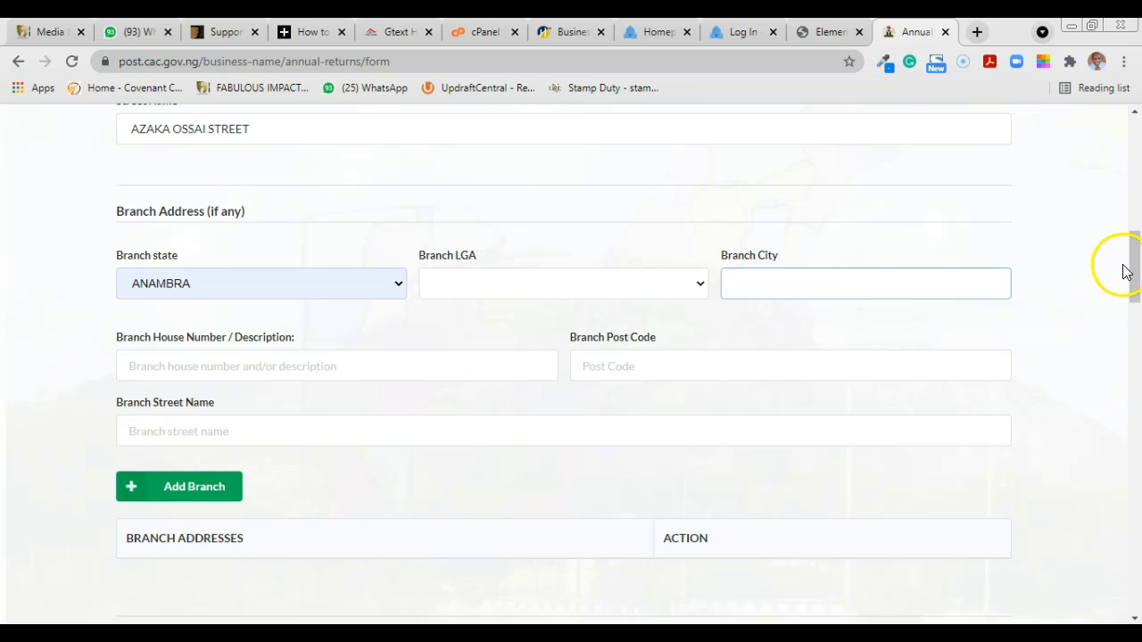
{"action": "left_click_drag", "start_coordinate": [1135, 276], "coordinate": [1135, 250]}
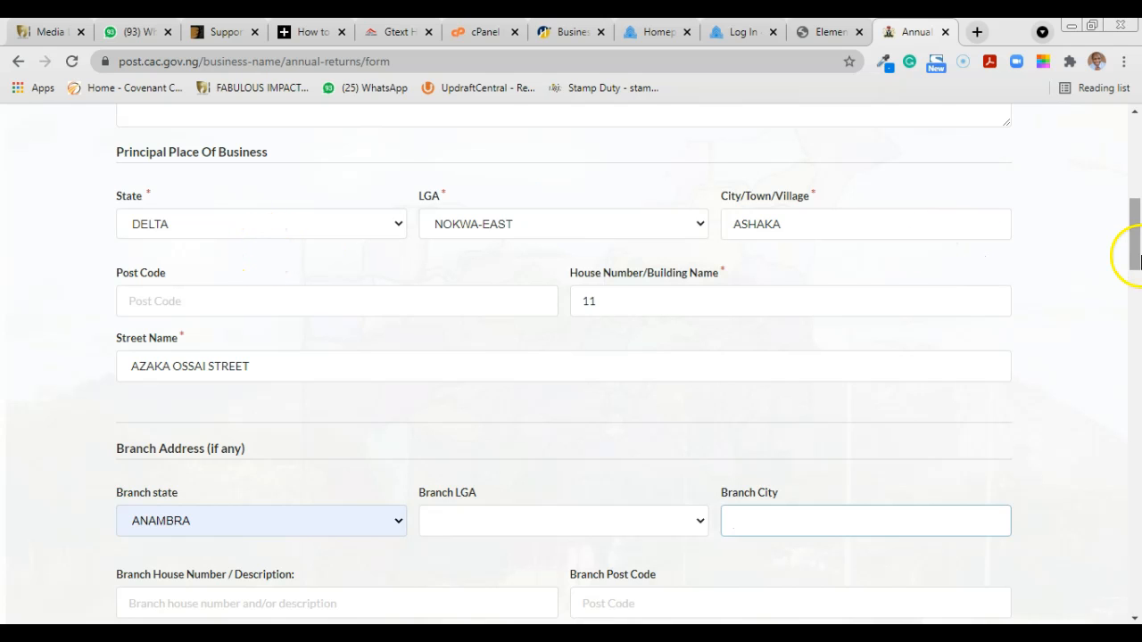
{"action": "left_click_drag", "start_coordinate": [1136, 252], "coordinate": [1135, 346]}
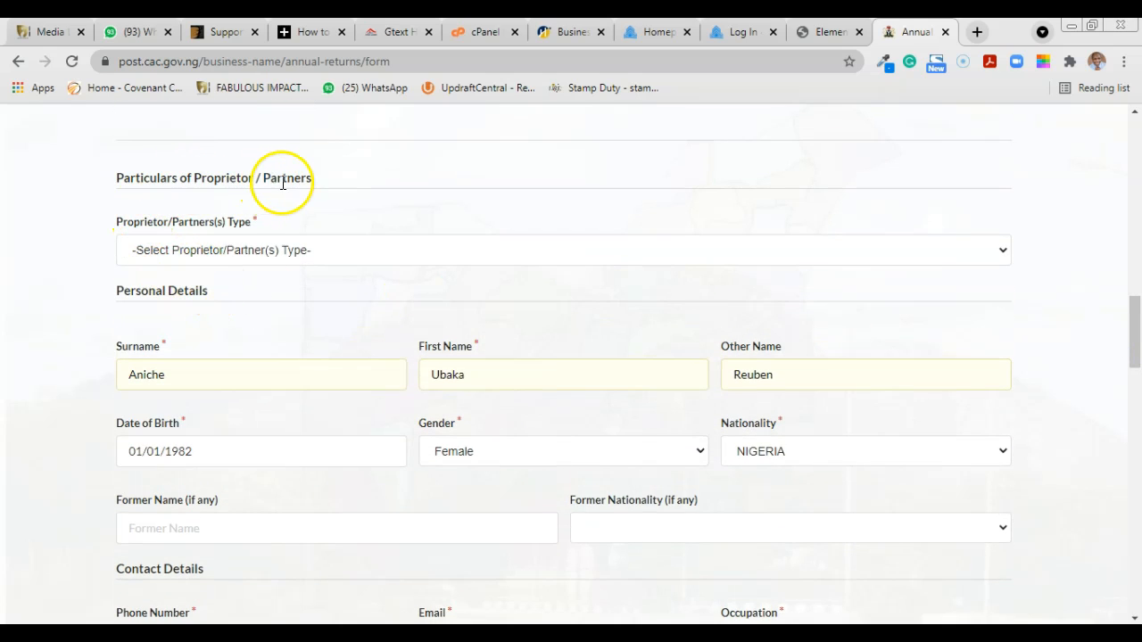
Step: Set the proprietor/partner type to INDIVIDUAL PROPRIETOR
{"action": "left_click", "coordinate": [346, 252]}
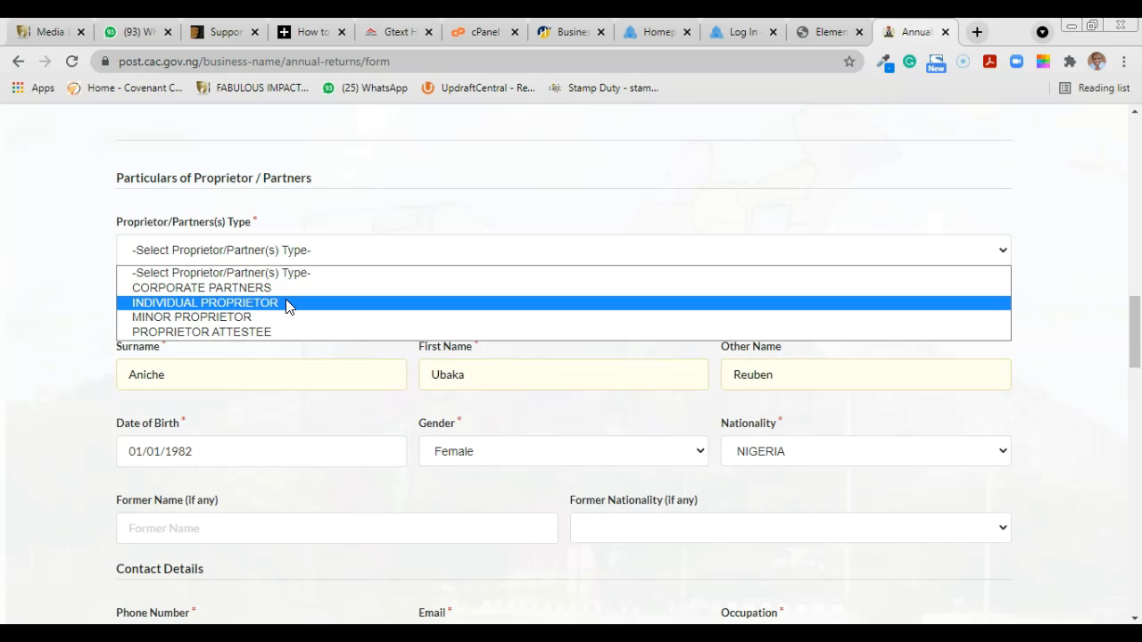
{"action": "left_click", "coordinate": [239, 303]}
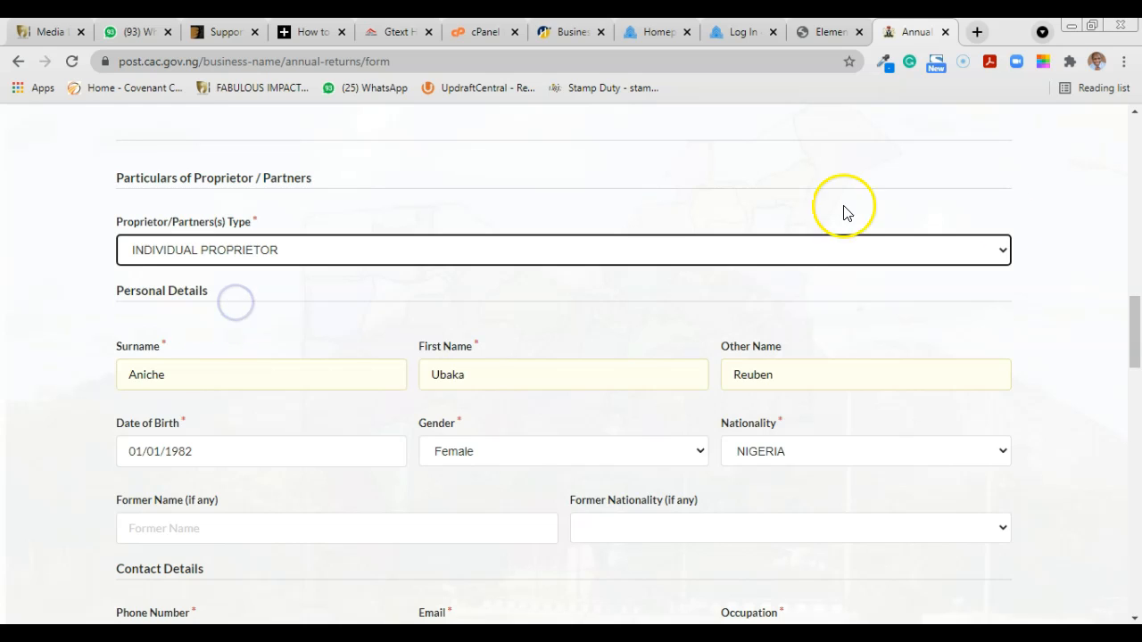
{"action": "left_click_drag", "start_coordinate": [1134, 322], "coordinate": [1136, 355]}
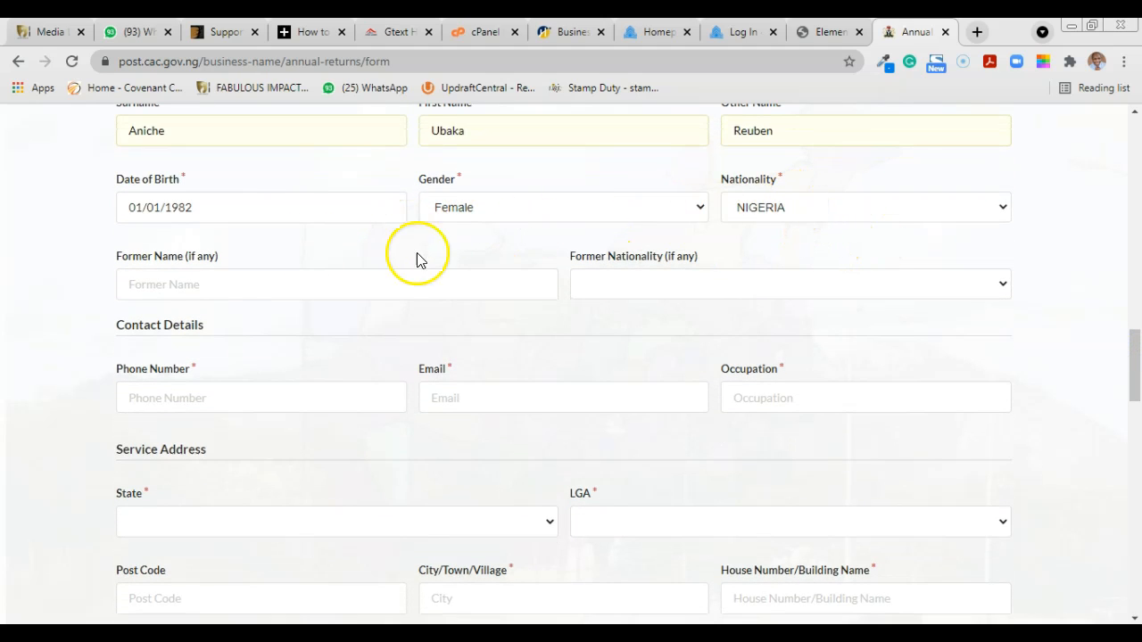
Step: Autofill the partner's phone, e-mail and service address, and set occupation to Entrepreneur
{"action": "left_click", "coordinate": [184, 401]}
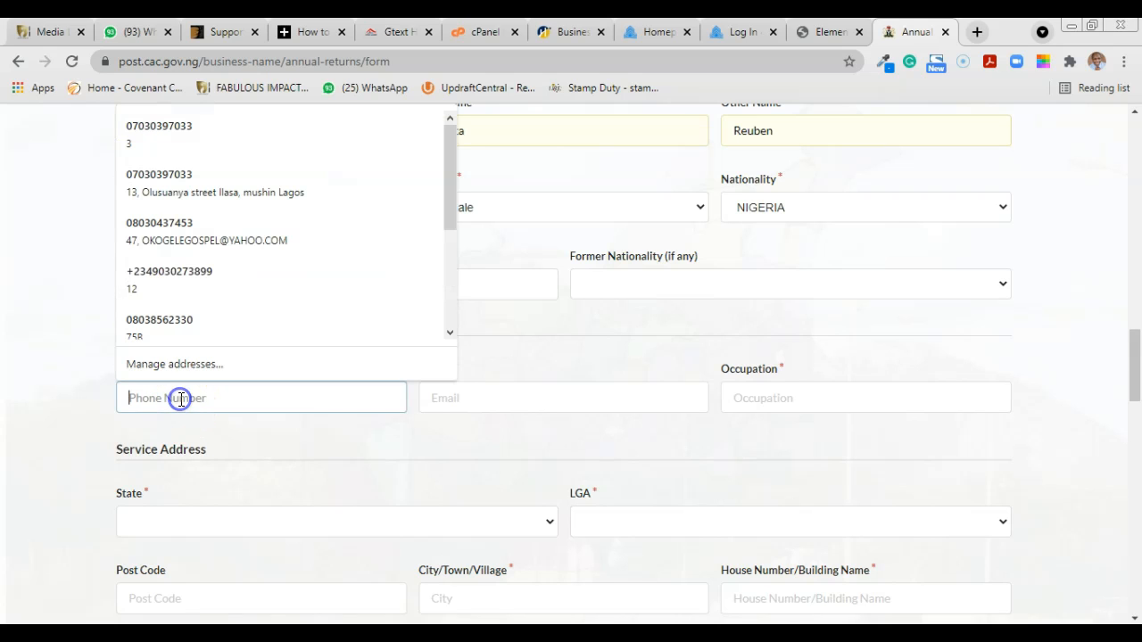
{"action": "left_click", "coordinate": [184, 133]}
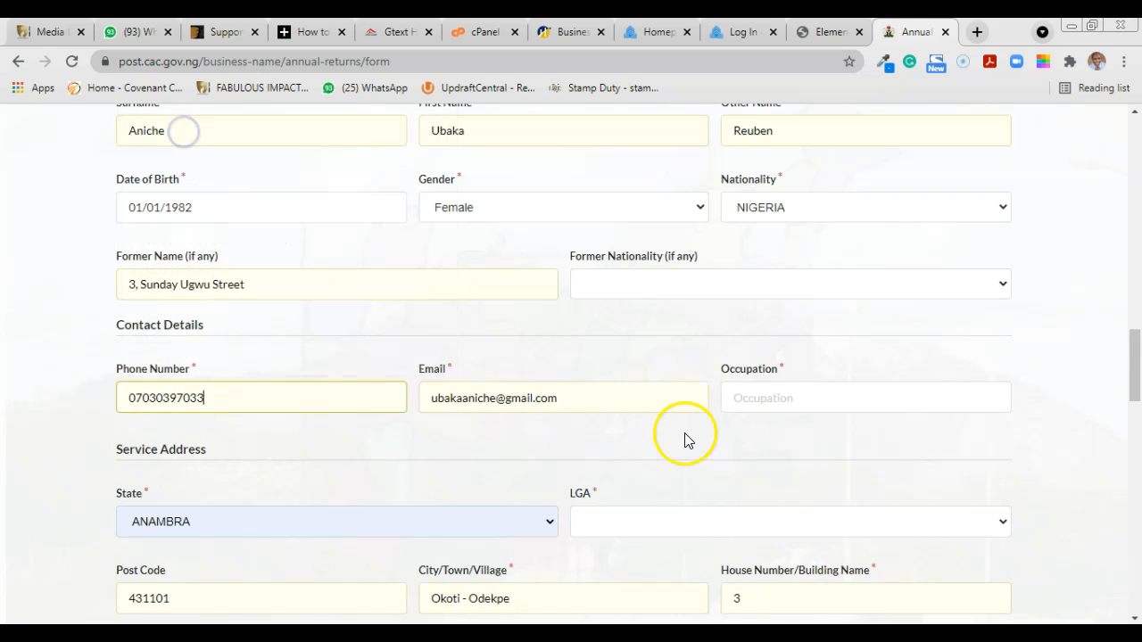
{"action": "left_click", "coordinate": [802, 404]}
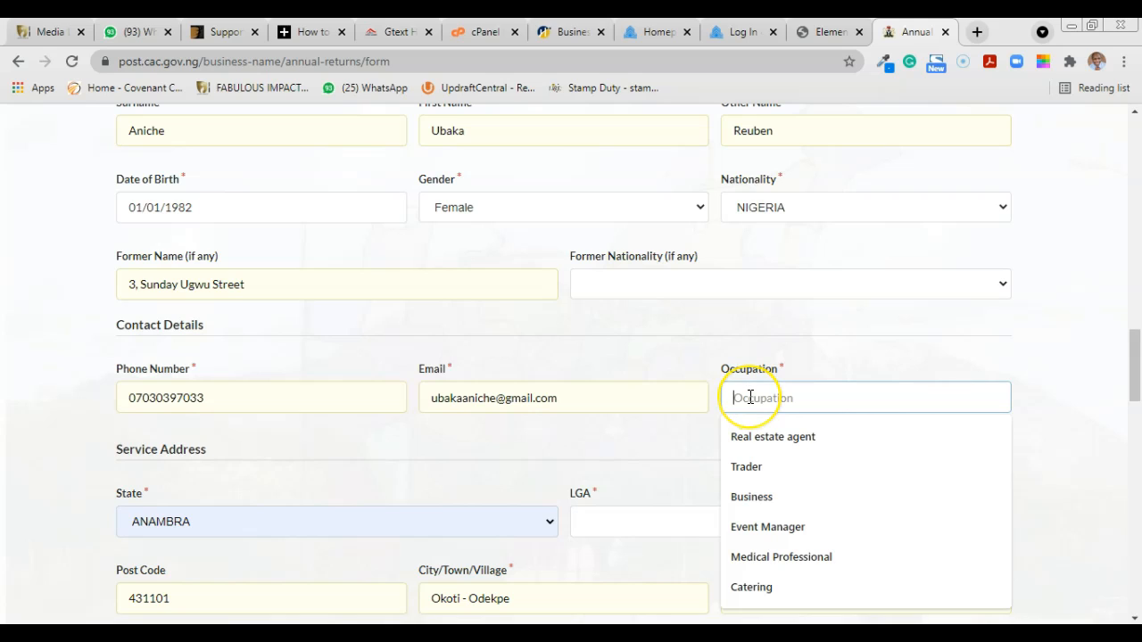
{"action": "type", "text": "En"}
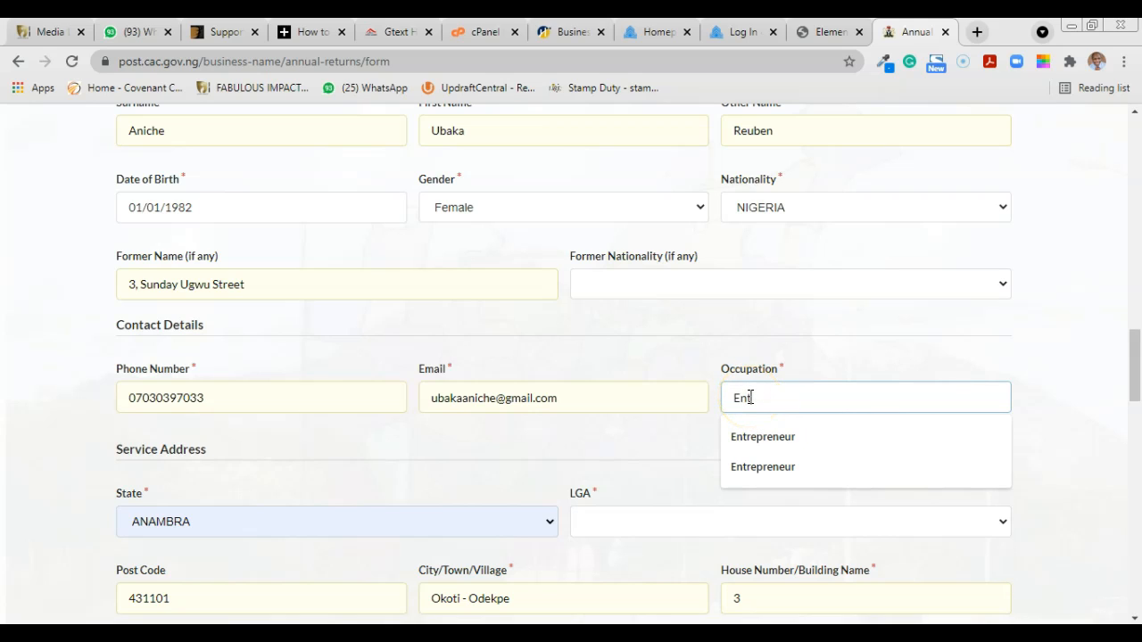
{"action": "type", "text": "trepreneur"}
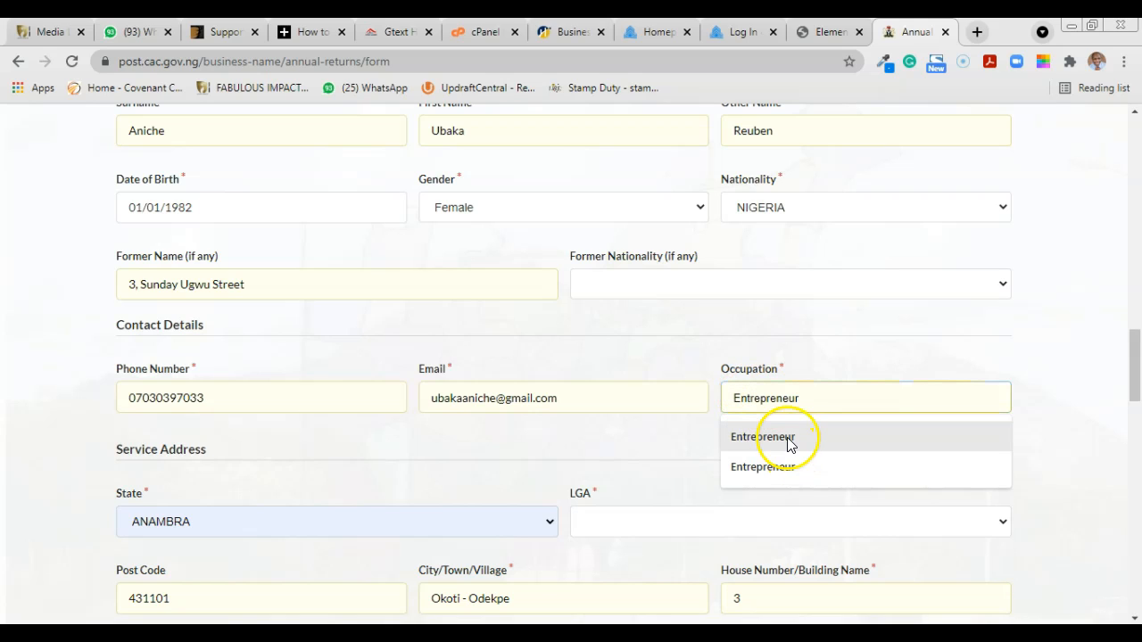
{"action": "left_click", "coordinate": [776, 436]}
{"action": "left_click_drag", "start_coordinate": [1137, 376], "coordinate": [1137, 403]}
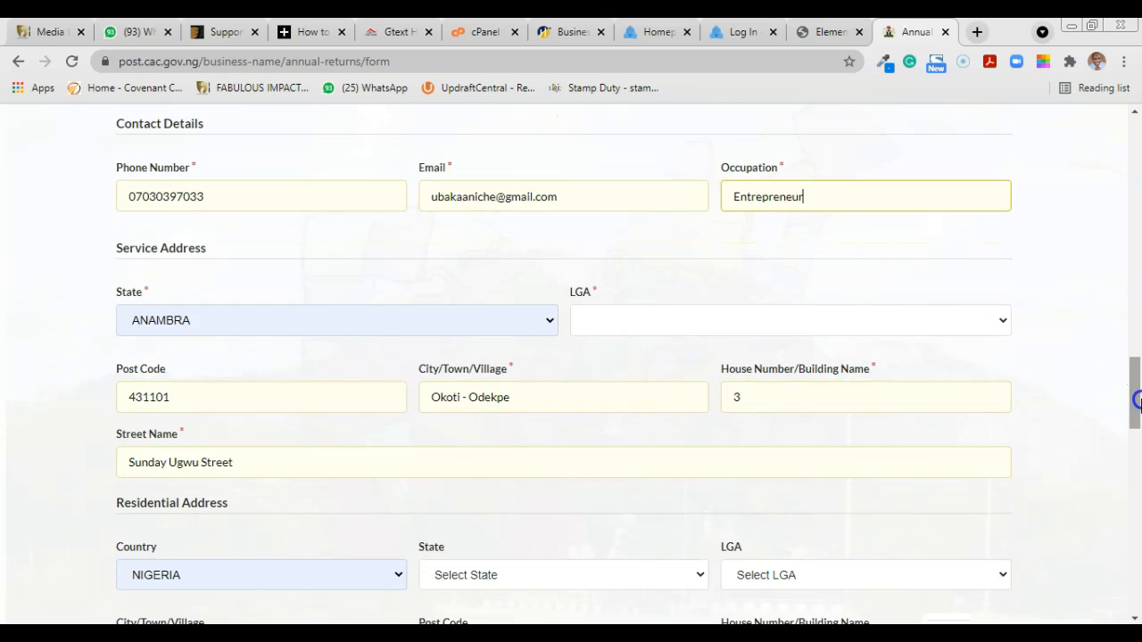
Step: Choose ADAMAWA for the service address state and FUFORE for its LGA
{"action": "left_click", "coordinate": [434, 323]}
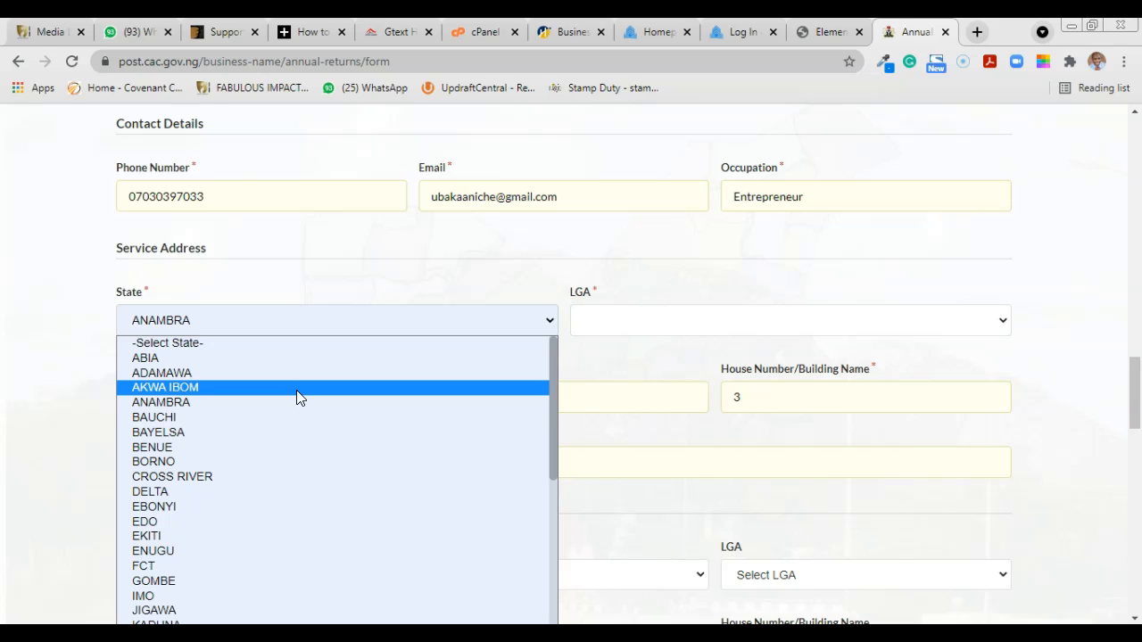
{"action": "left_click", "coordinate": [174, 373]}
{"action": "left_click", "coordinate": [702, 330]}
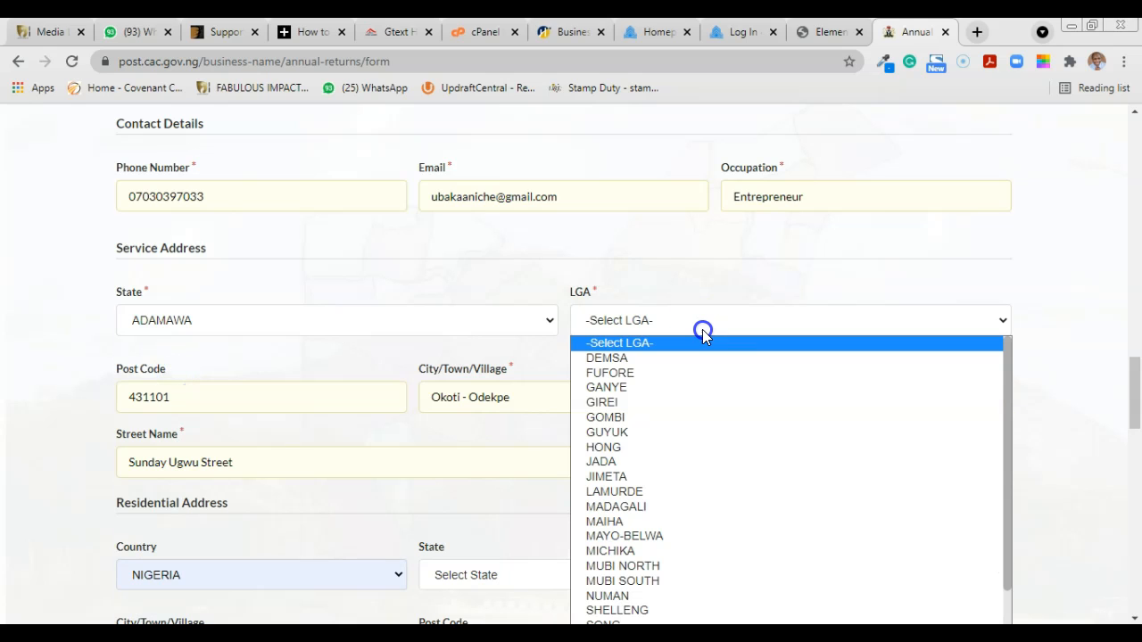
{"action": "left_click", "coordinate": [675, 381]}
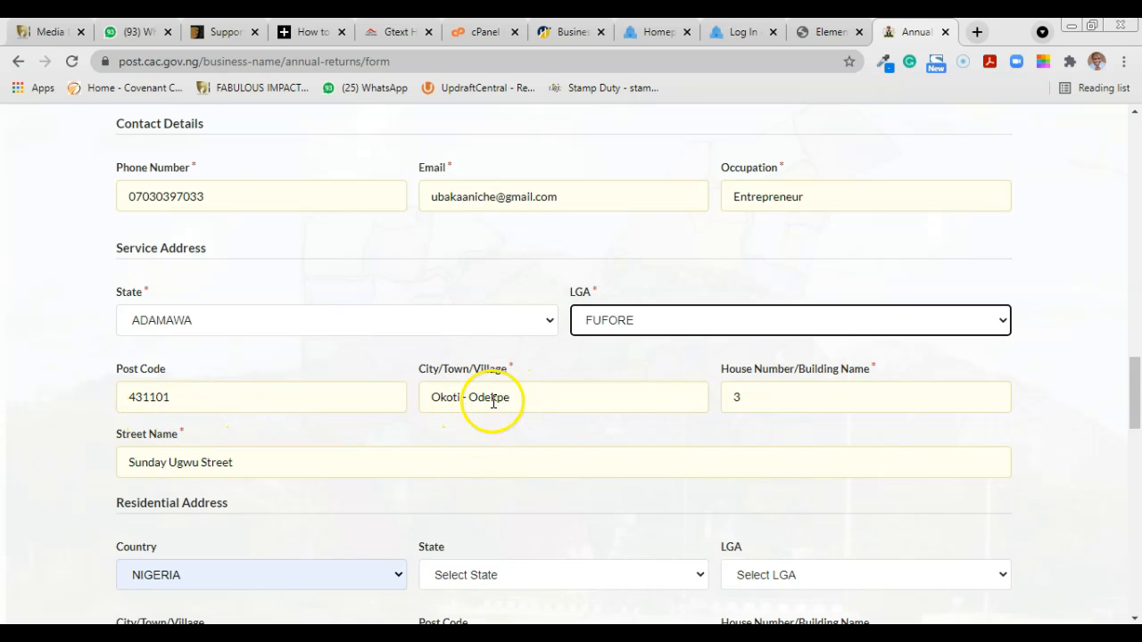
{"action": "left_click_drag", "start_coordinate": [1136, 379], "coordinate": [1136, 412]}
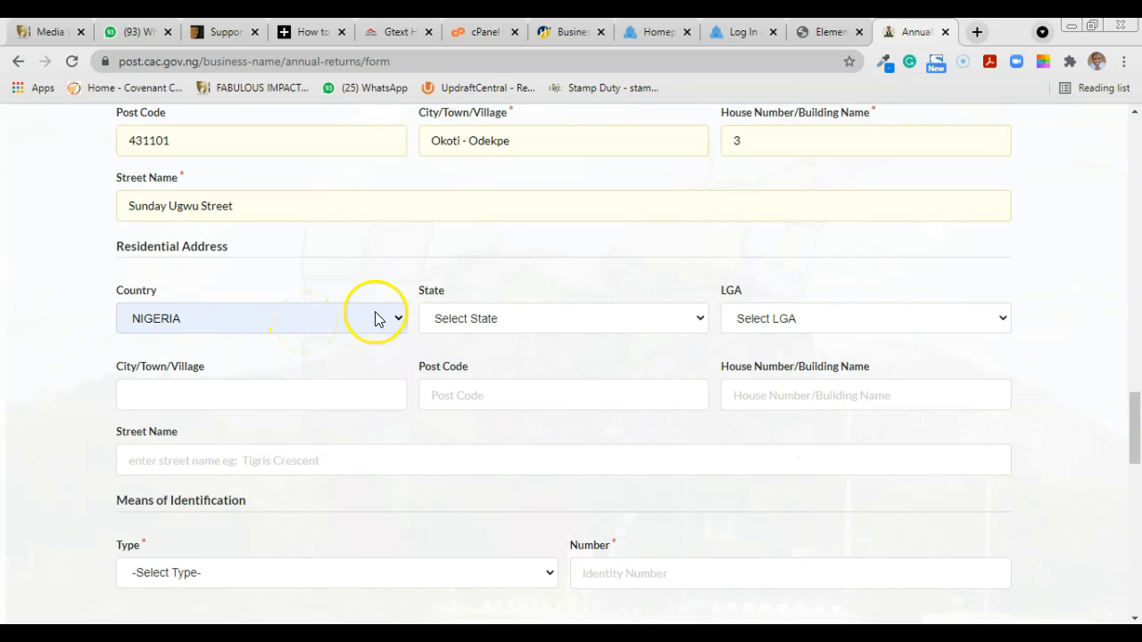
Step: Set the residential address to ADAMAWA state, GIREI LGA, filling town and street from the saved address
{"action": "left_click", "coordinate": [577, 322]}
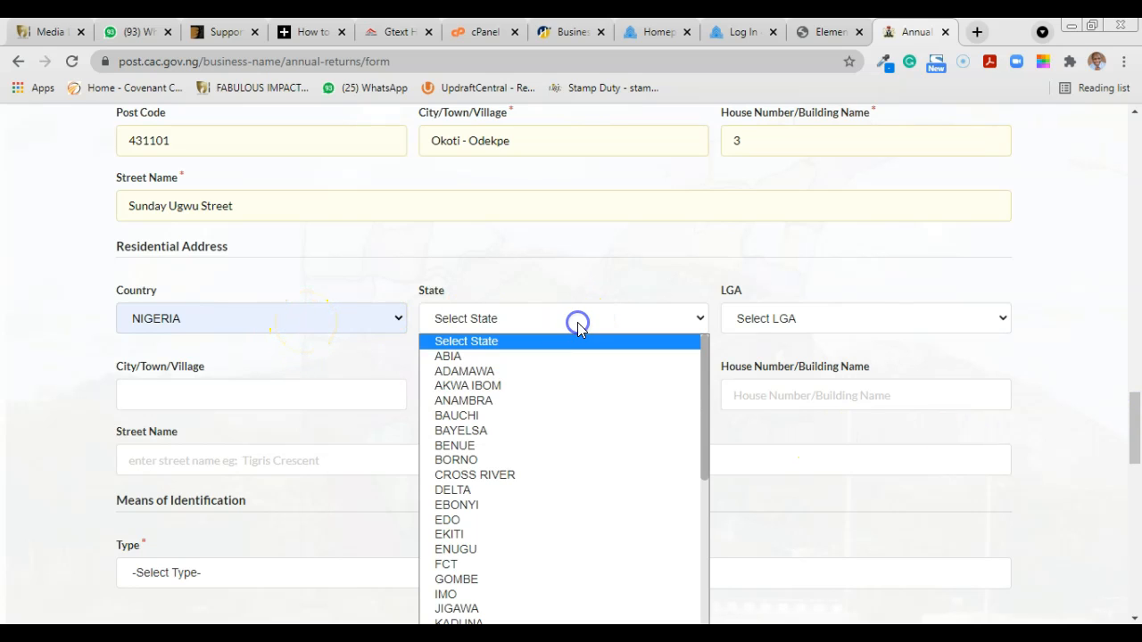
{"action": "left_click", "coordinate": [530, 372]}
{"action": "left_click", "coordinate": [877, 321]}
{"action": "left_click", "coordinate": [815, 401]}
{"action": "left_click", "coordinate": [180, 403]}
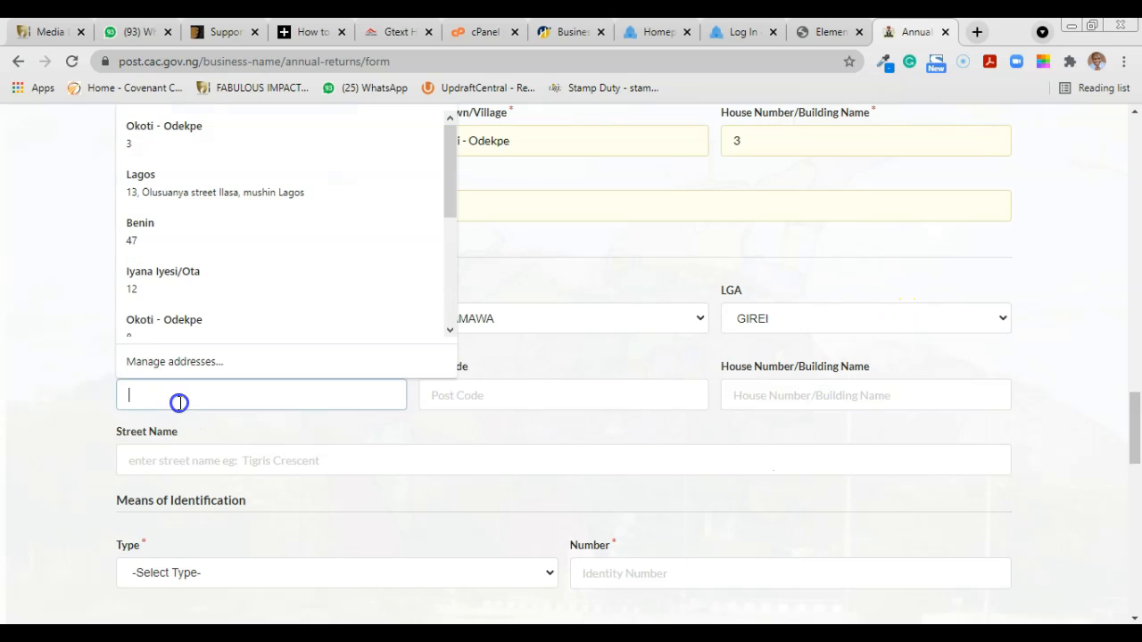
{"action": "left_click", "coordinate": [165, 120]}
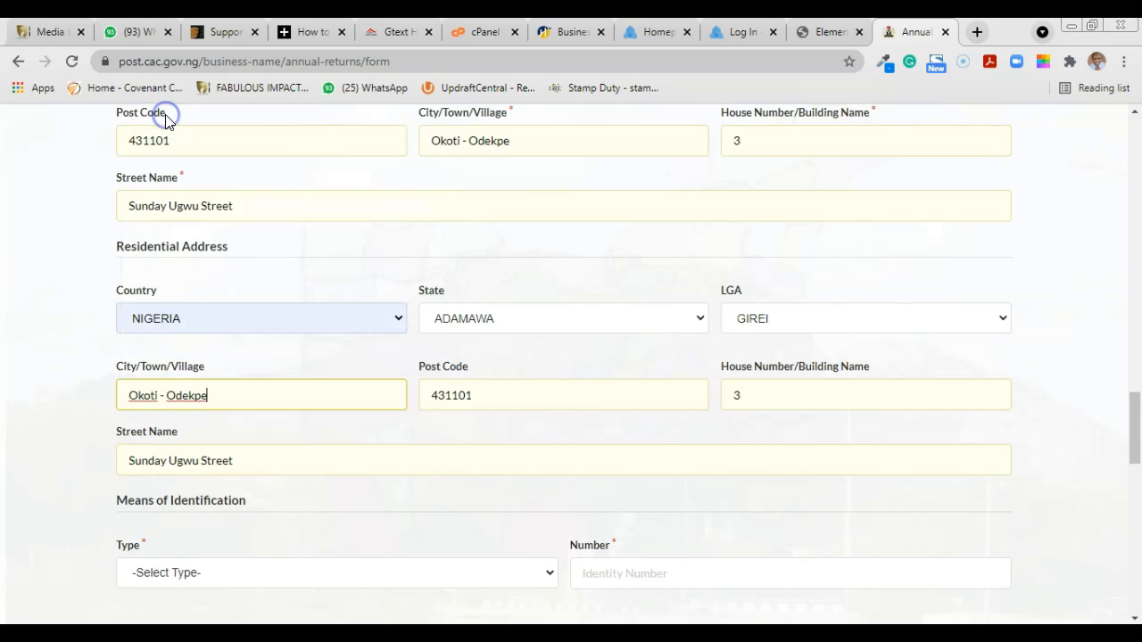
{"action": "left_click_drag", "start_coordinate": [1129, 411], "coordinate": [1130, 457]}
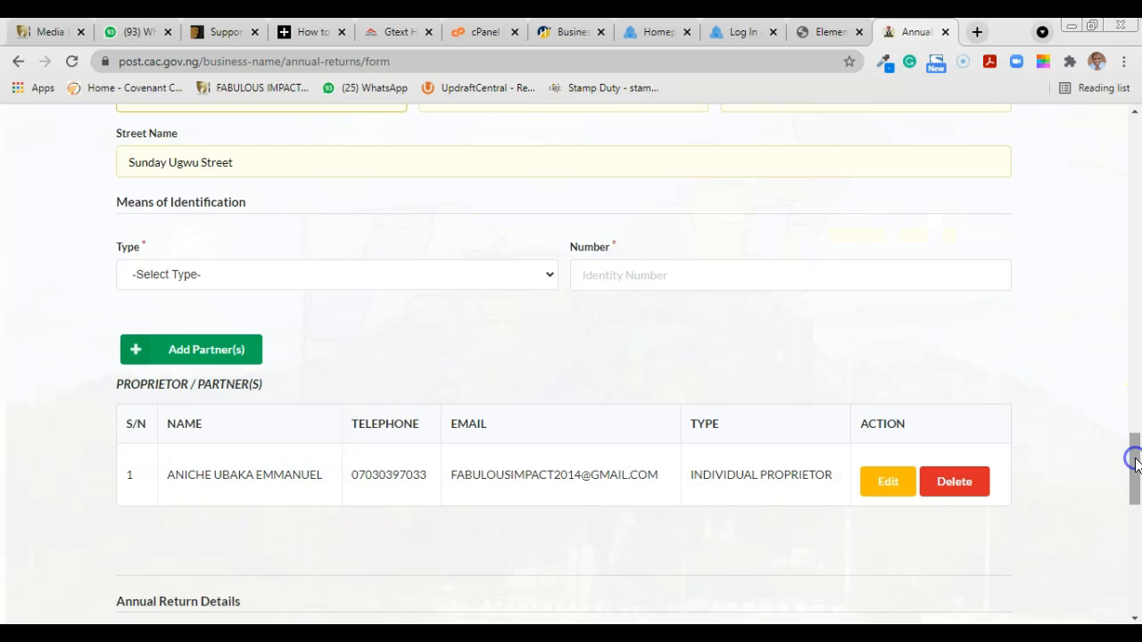
Step: Set the partner's identification type to International Passport and enter the passport number
{"action": "left_click", "coordinate": [454, 277]}
{"action": "left_click", "coordinate": [352, 317]}
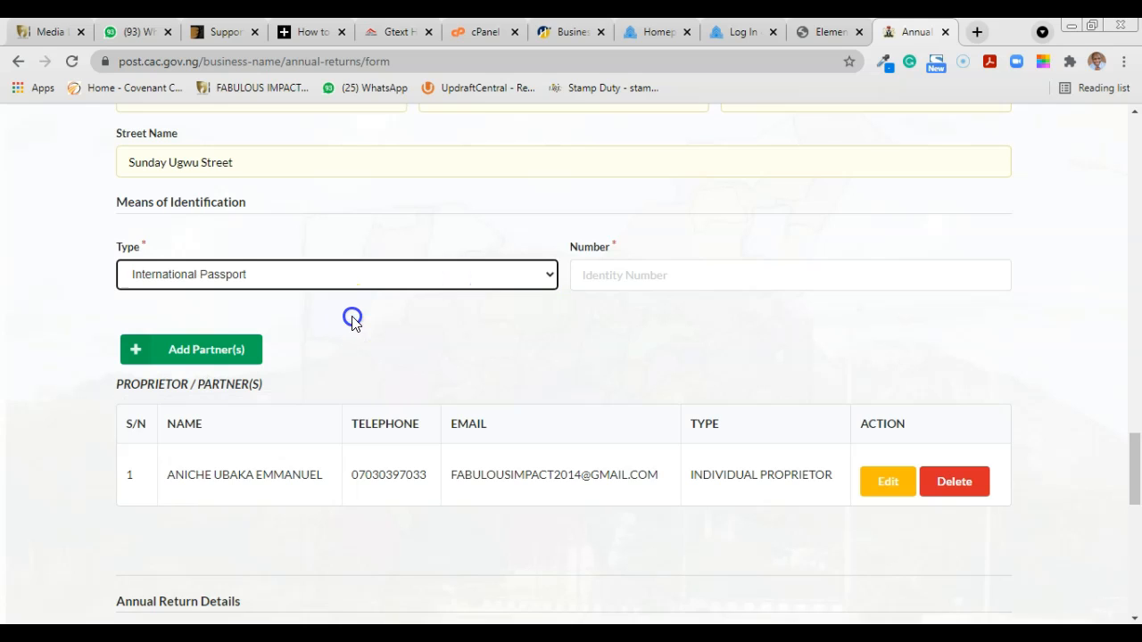
{"action": "left_click", "coordinate": [624, 276]}
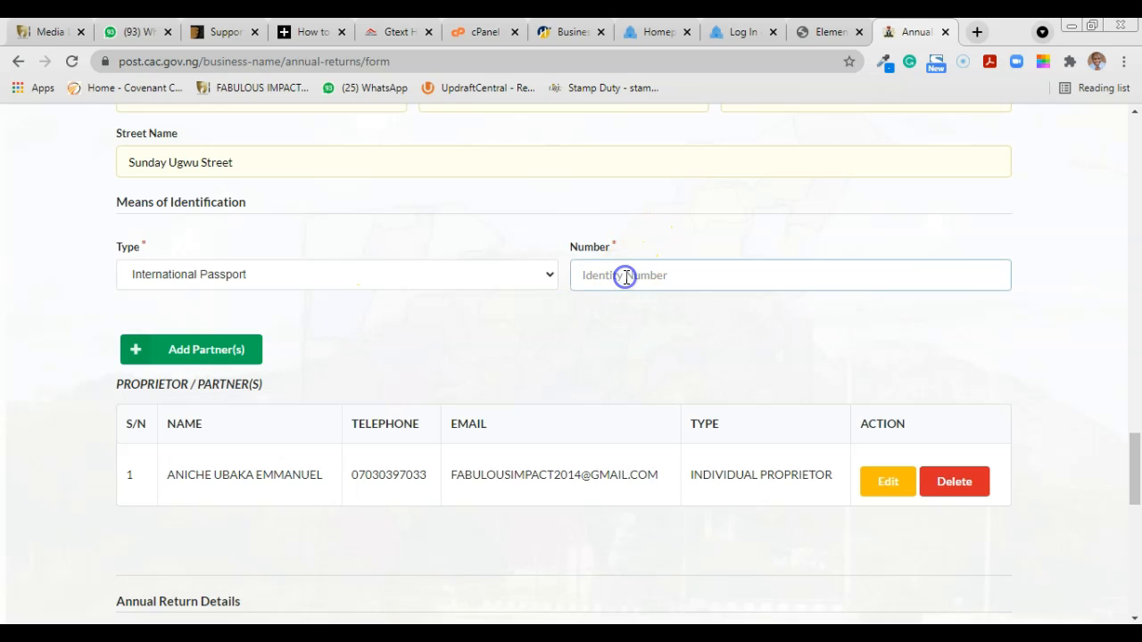
{"action": "type", "text": "1234567"}
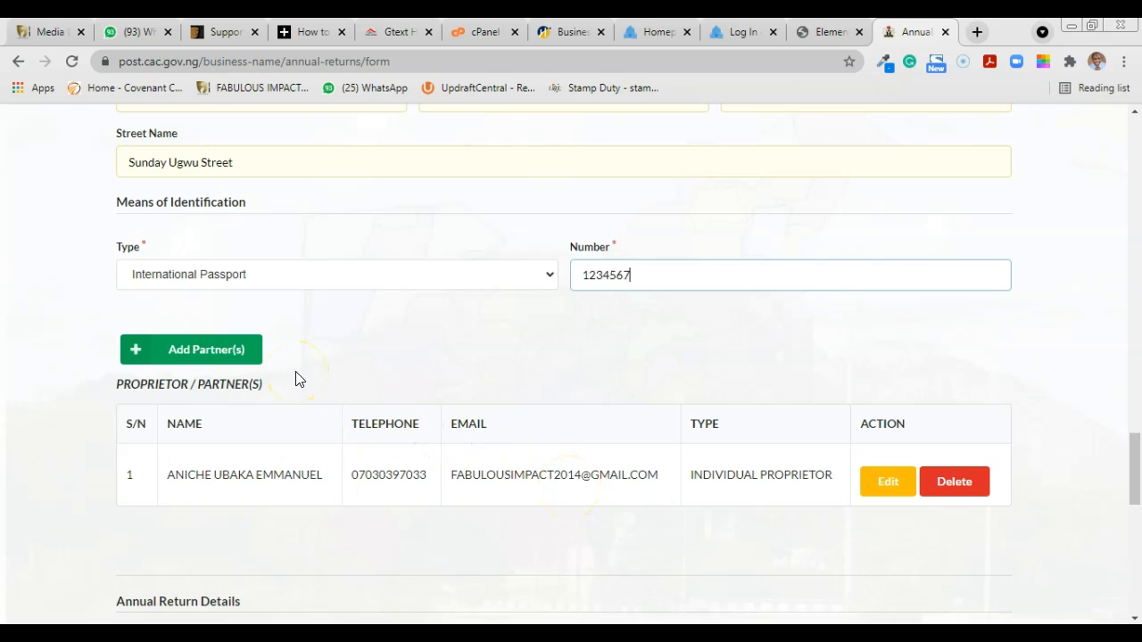
Step: Add the new partner, then delete the original proprietor's row 1 and confirm
{"action": "left_click", "coordinate": [190, 347]}
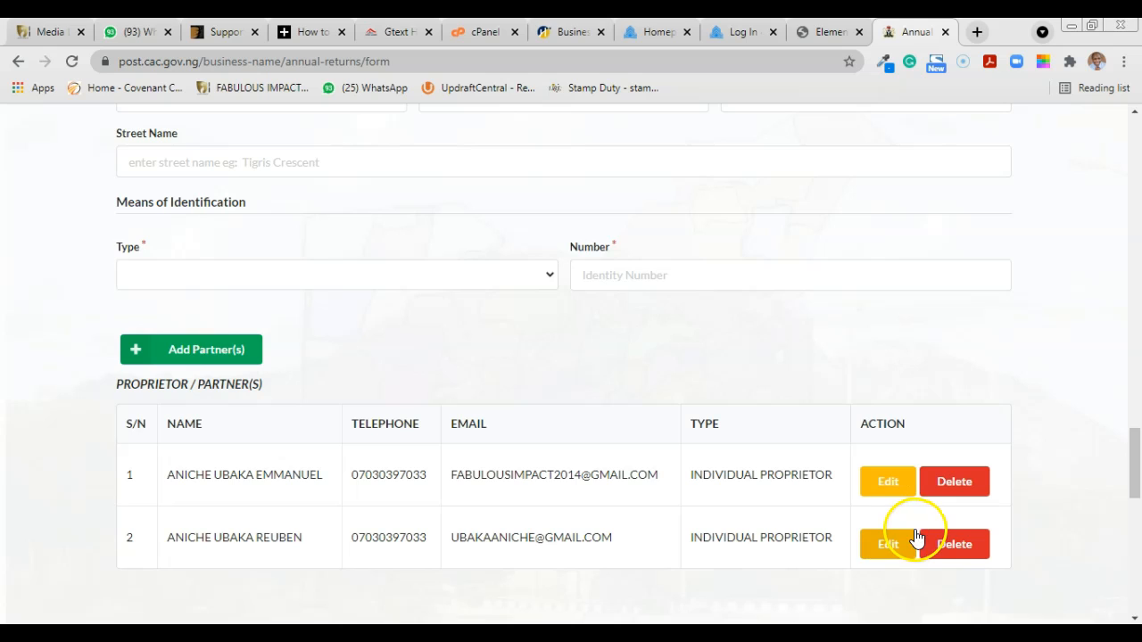
{"action": "left_click", "coordinate": [964, 489]}
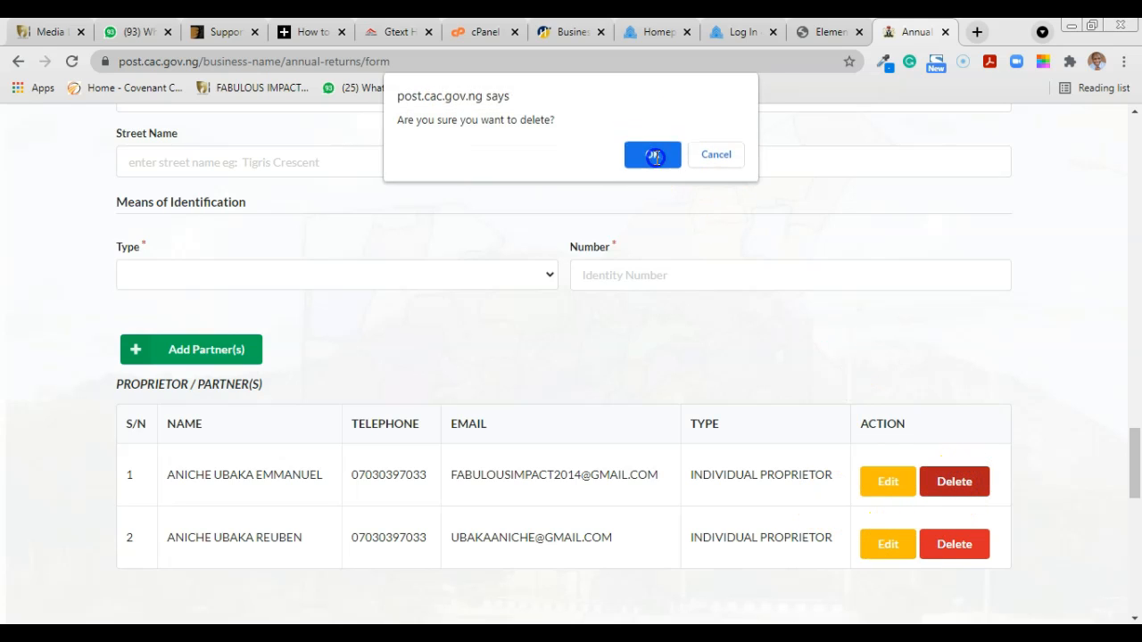
{"action": "left_click", "coordinate": [653, 157]}
{"action": "left_click_drag", "start_coordinate": [1133, 444], "coordinate": [1131, 481]}
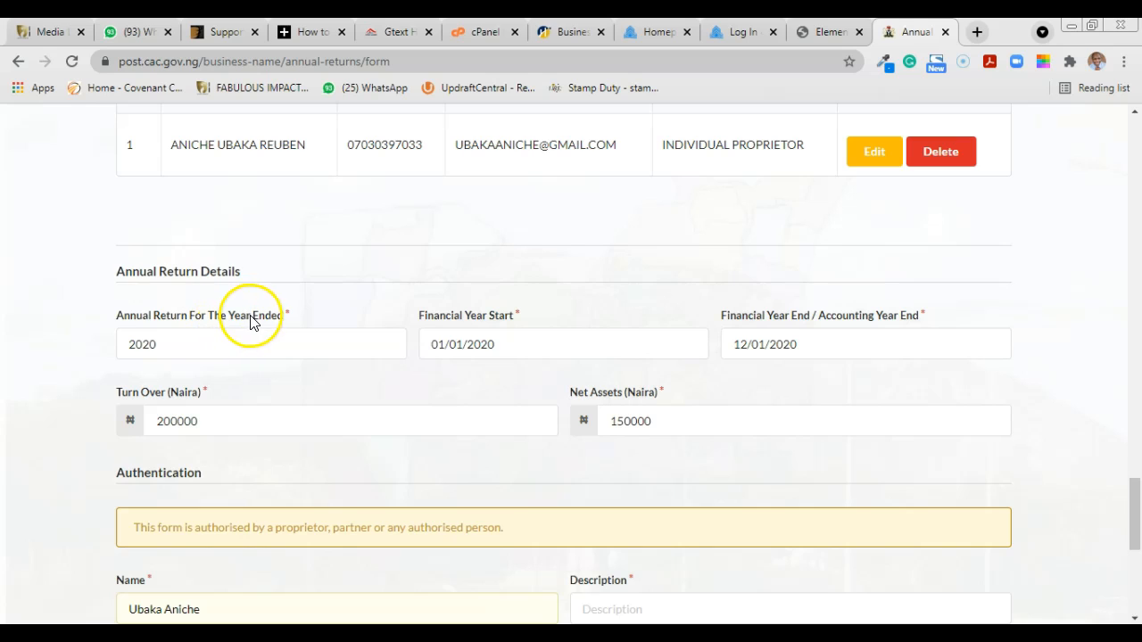
{"action": "left_click", "coordinate": [208, 346]}
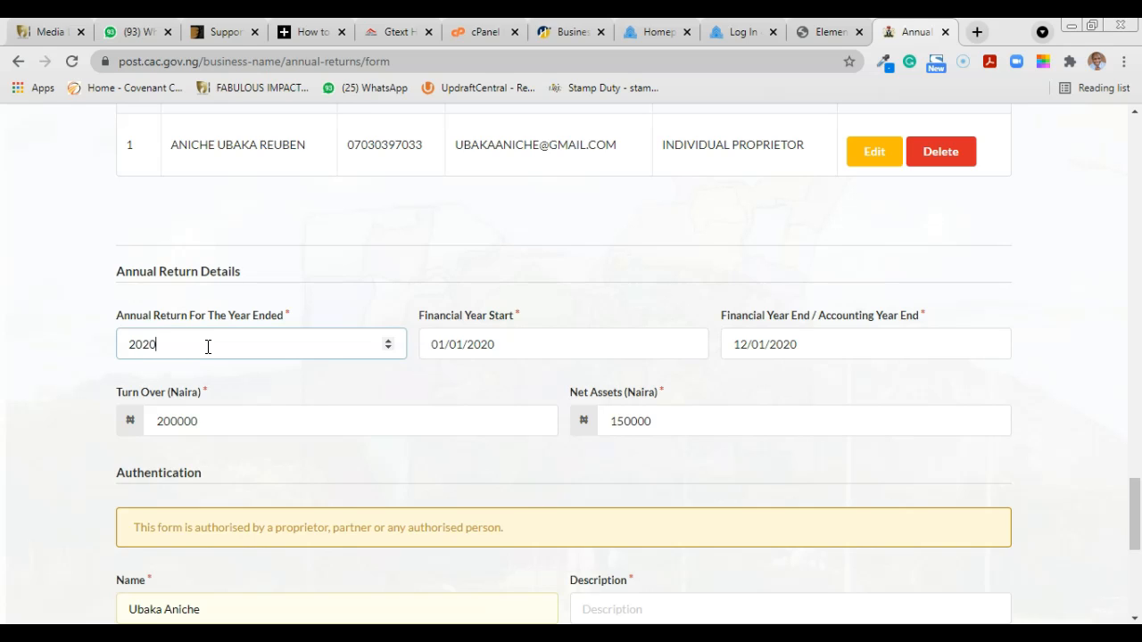
{"action": "left_click", "coordinate": [237, 336]}
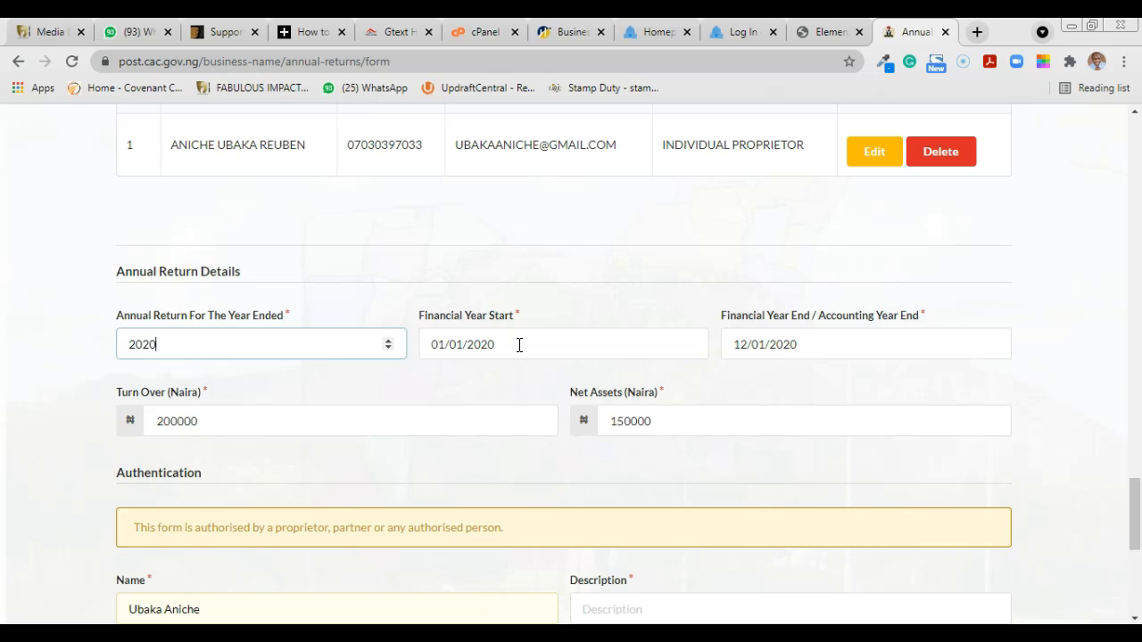
Step: Enter 150000 as Net Assets (Naira) beside the 200000 turnover
{"action": "left_click", "coordinate": [209, 421]}
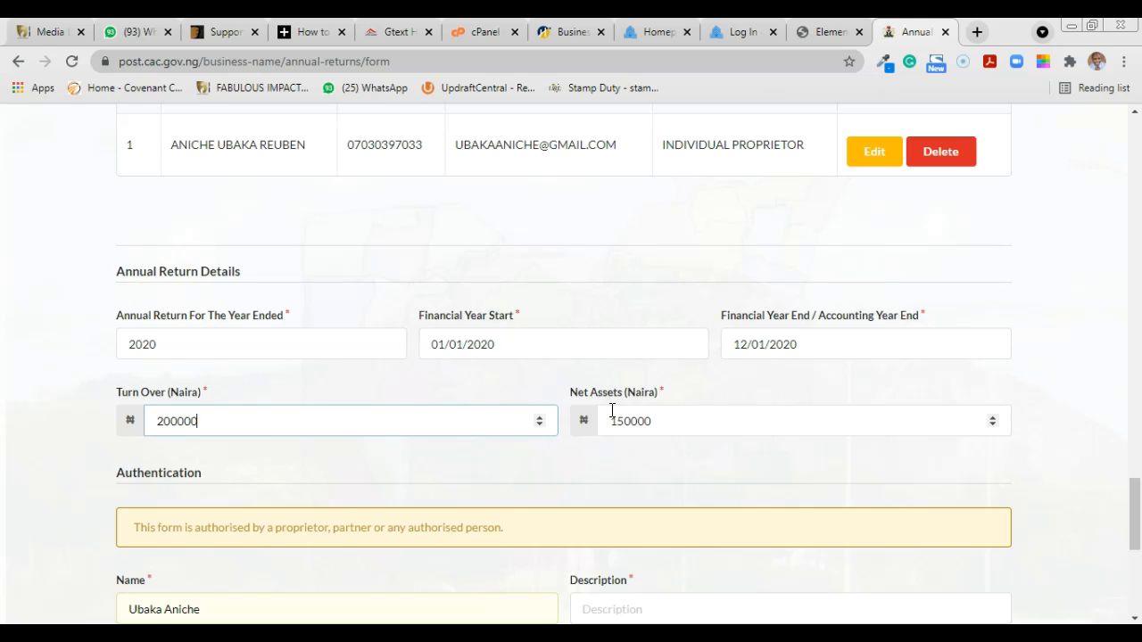
{"action": "left_click", "coordinate": [718, 431]}
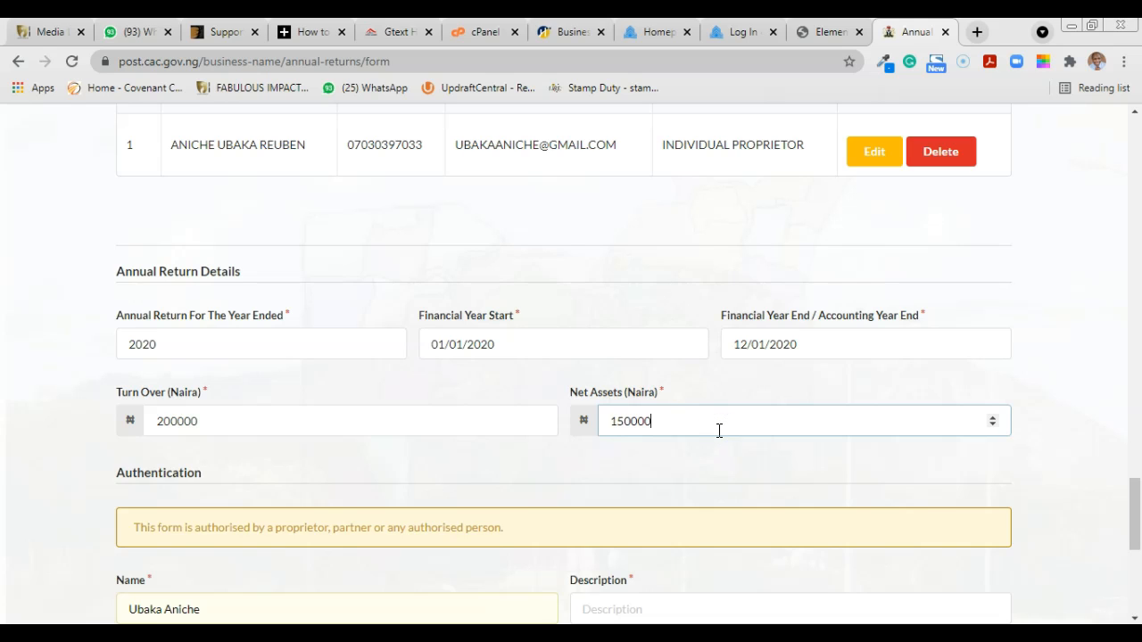
{"action": "left_click_drag", "start_coordinate": [1135, 502], "coordinate": [1136, 542]}
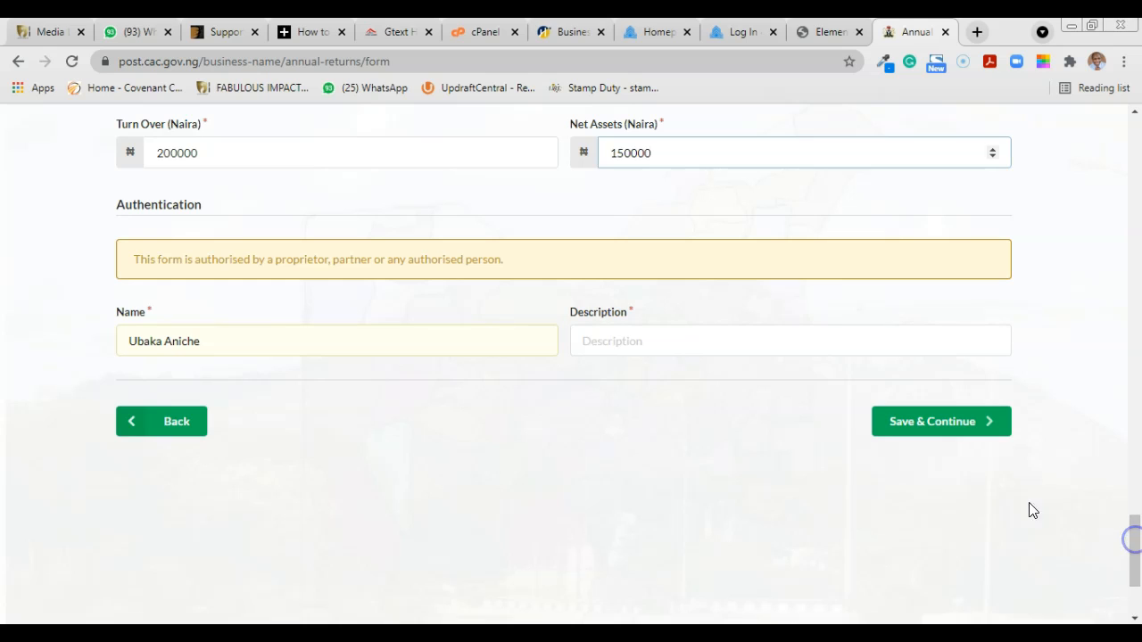
Step: Autofill the authorising person's name, set Description to Proprietor, and Save & Continue
{"action": "left_click", "coordinate": [208, 346]}
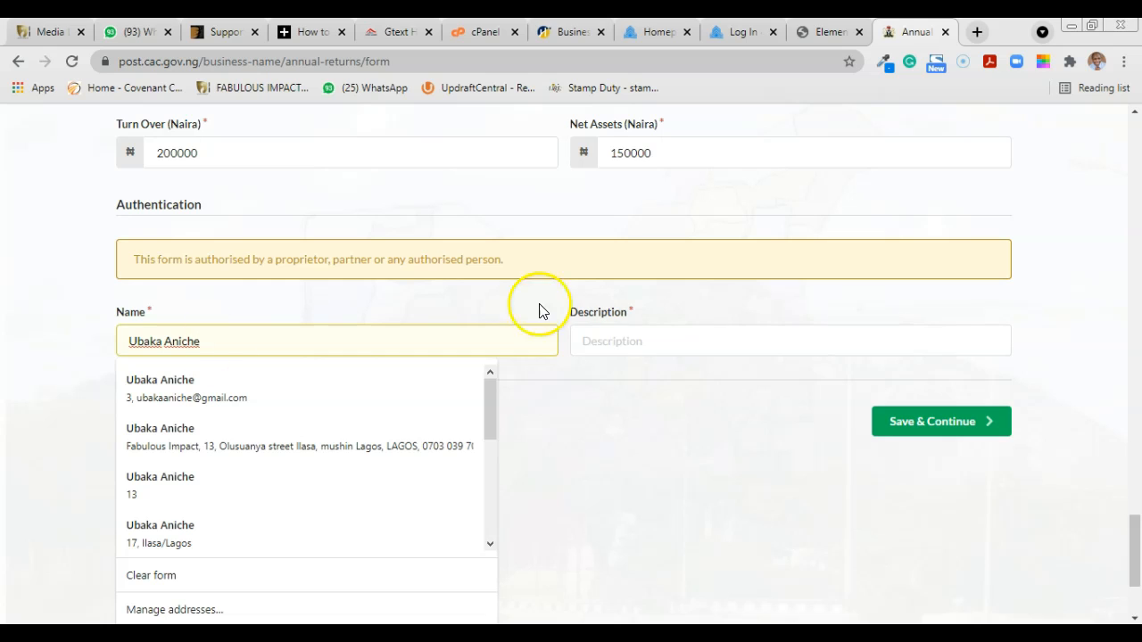
{"action": "left_click", "coordinate": [595, 338]}
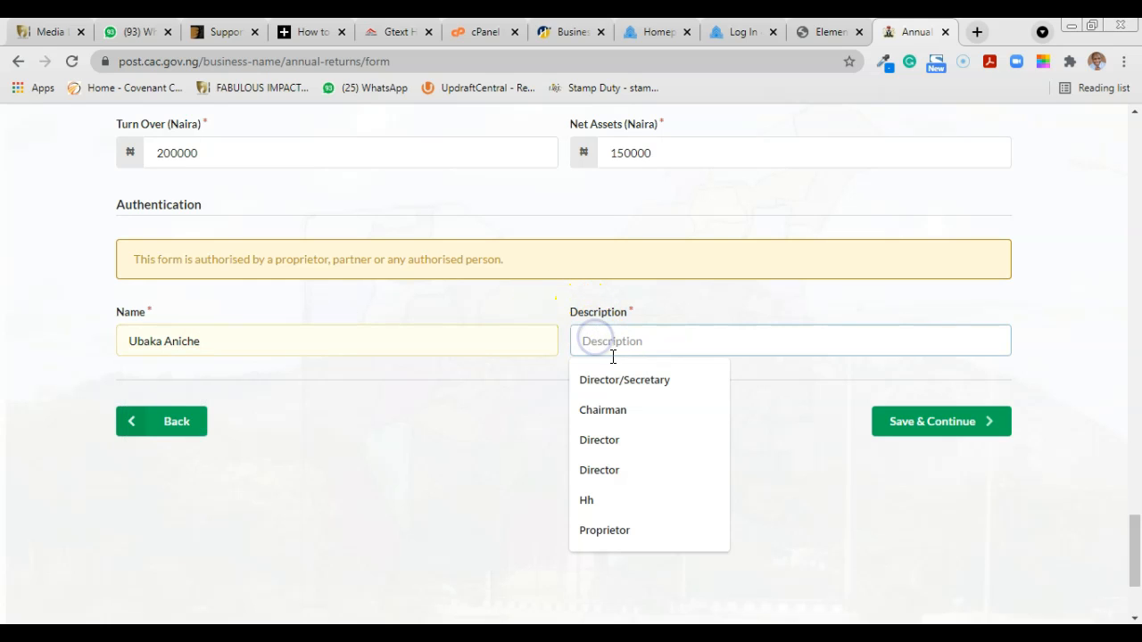
{"action": "left_click", "coordinate": [622, 530]}
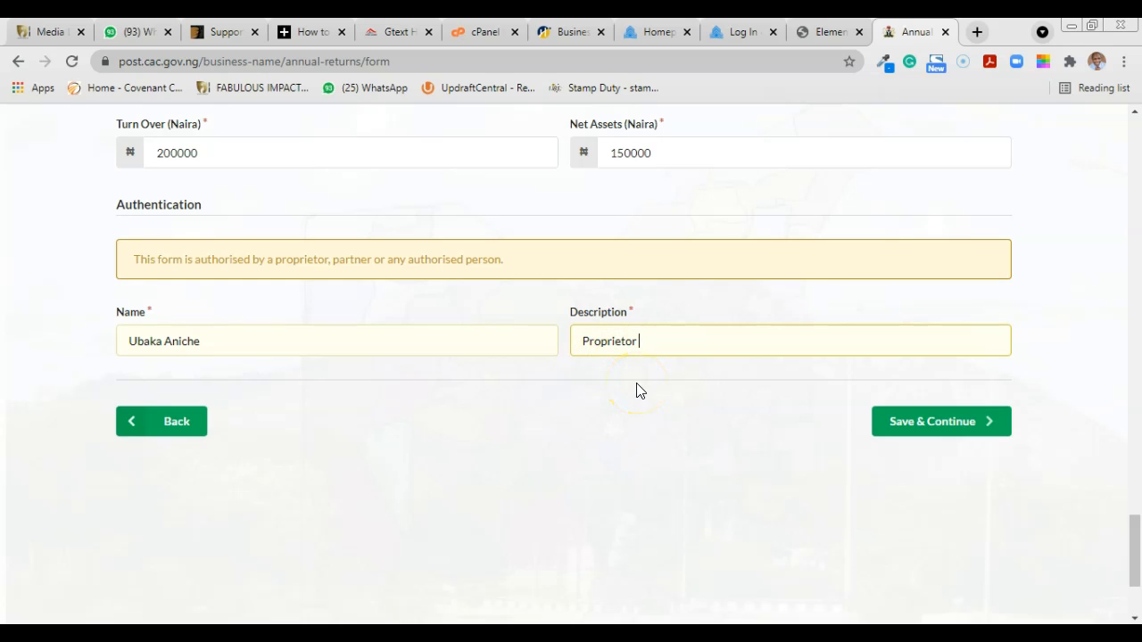
{"action": "left_click_drag", "start_coordinate": [1136, 568], "coordinate": [1135, 555]}
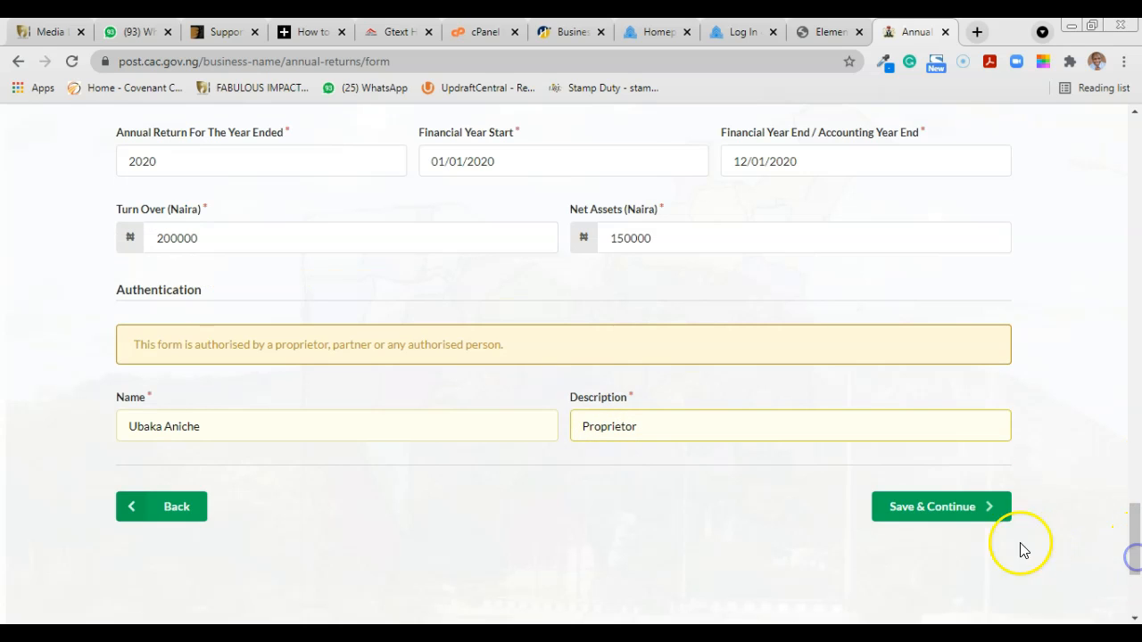
{"action": "left_click", "coordinate": [953, 511]}
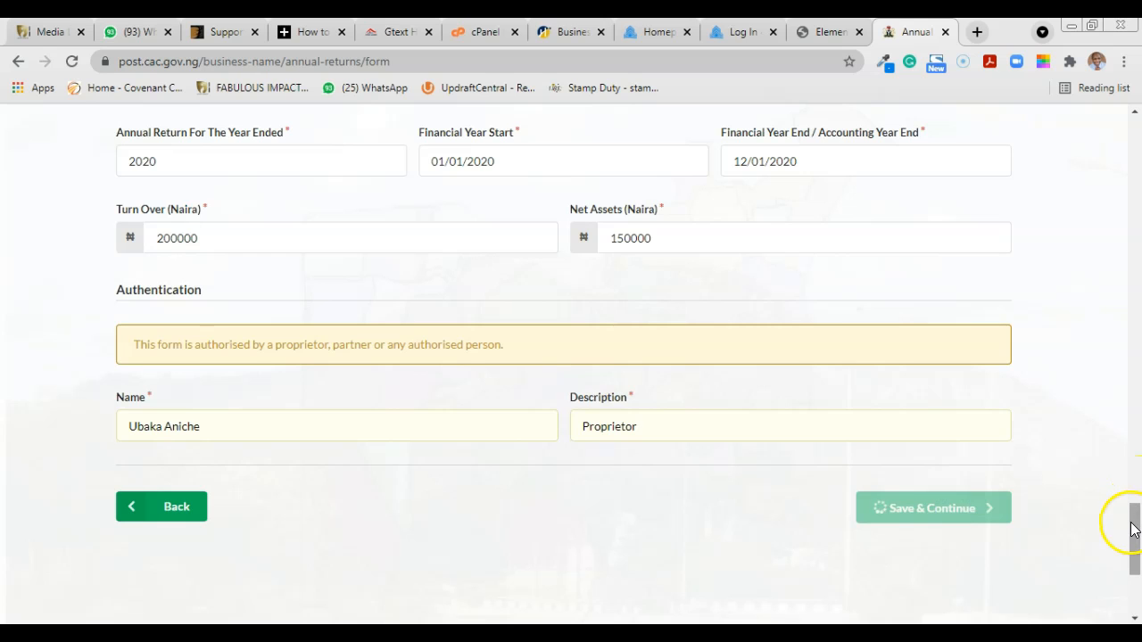
Step: Scroll through the annual return preview and proceed to payment of the ₦3,000.00 fee
{"action": "scroll", "coordinate": [1134, 446], "scroll_direction": "down", "scroll_amount": 4}
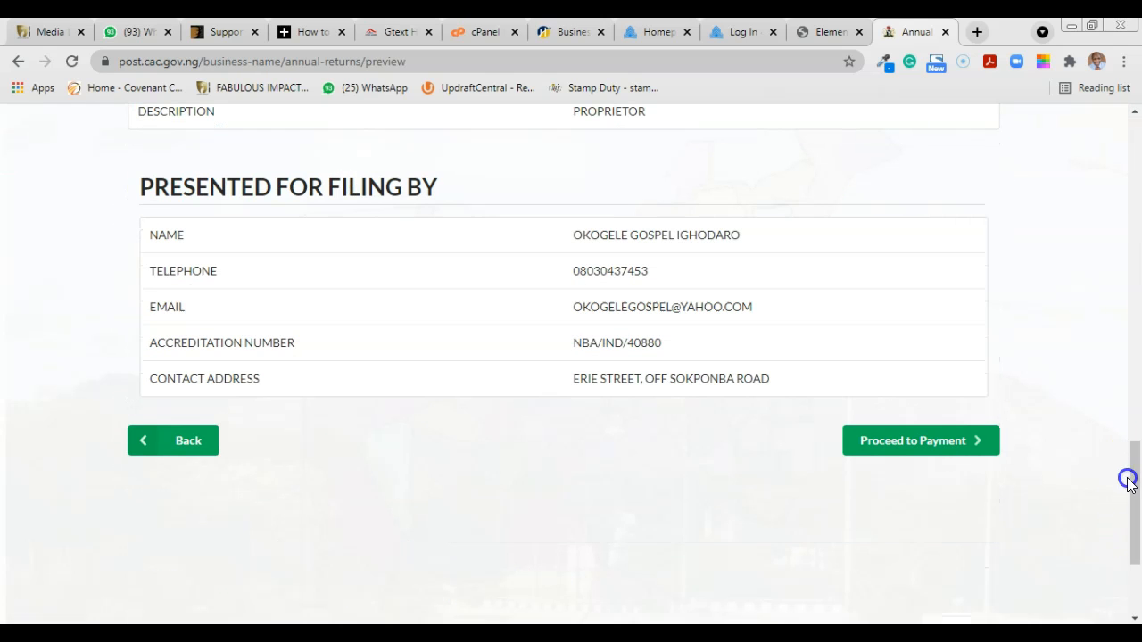
{"action": "left_click_drag", "start_coordinate": [1134, 482], "coordinate": [1139, 324]}
{"action": "left_click_drag", "start_coordinate": [1137, 382], "coordinate": [1137, 480]}
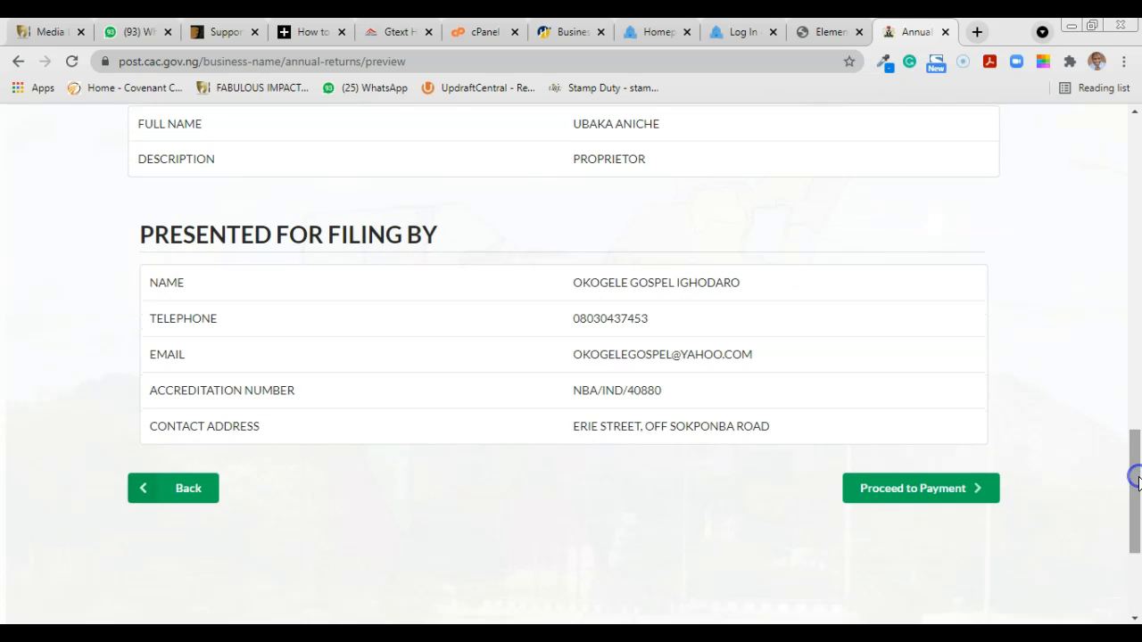
{"action": "left_click", "coordinate": [908, 493]}
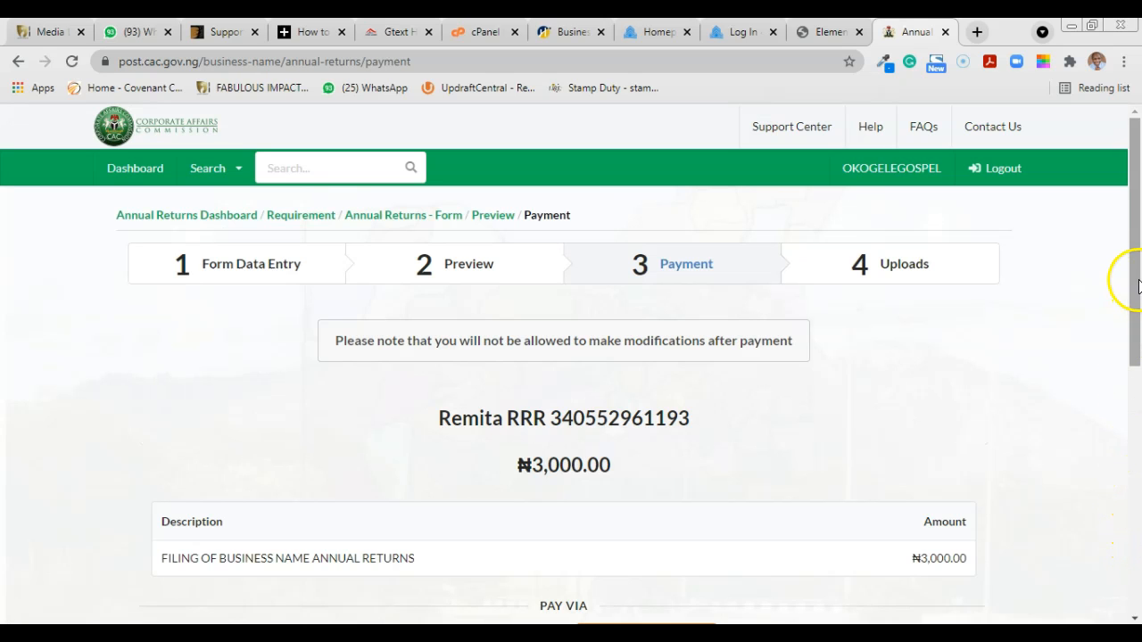
Step: Go back from the ₦3,000.00 payment page to the Annual Returns Dashboard
{"action": "left_click_drag", "start_coordinate": [1135, 284], "coordinate": [1134, 319]}
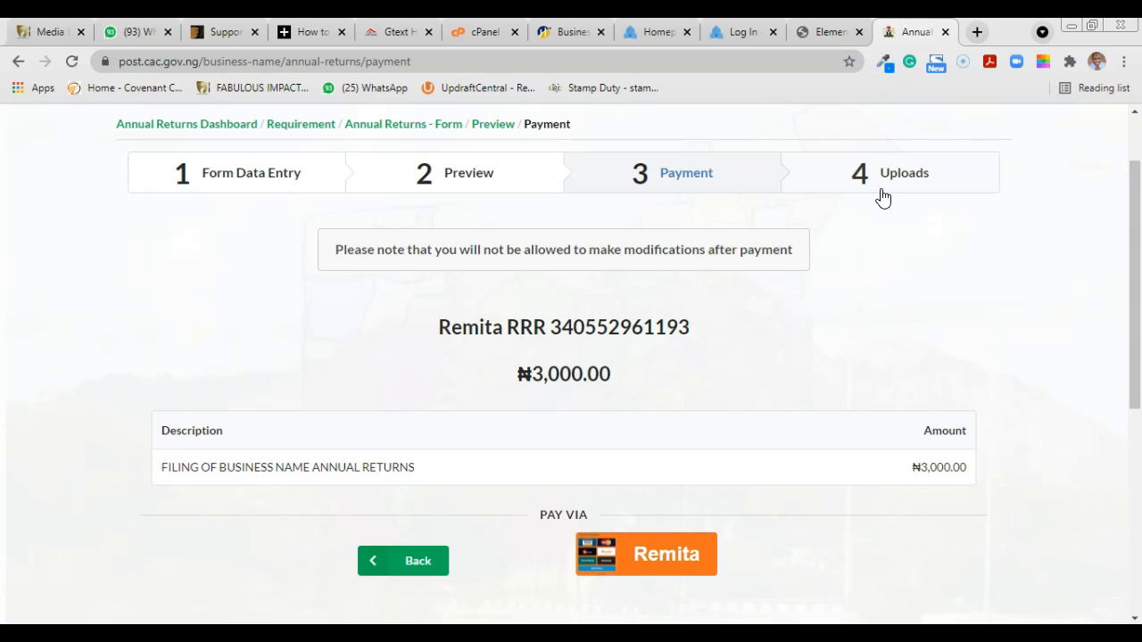
{"action": "left_click", "coordinate": [204, 134]}
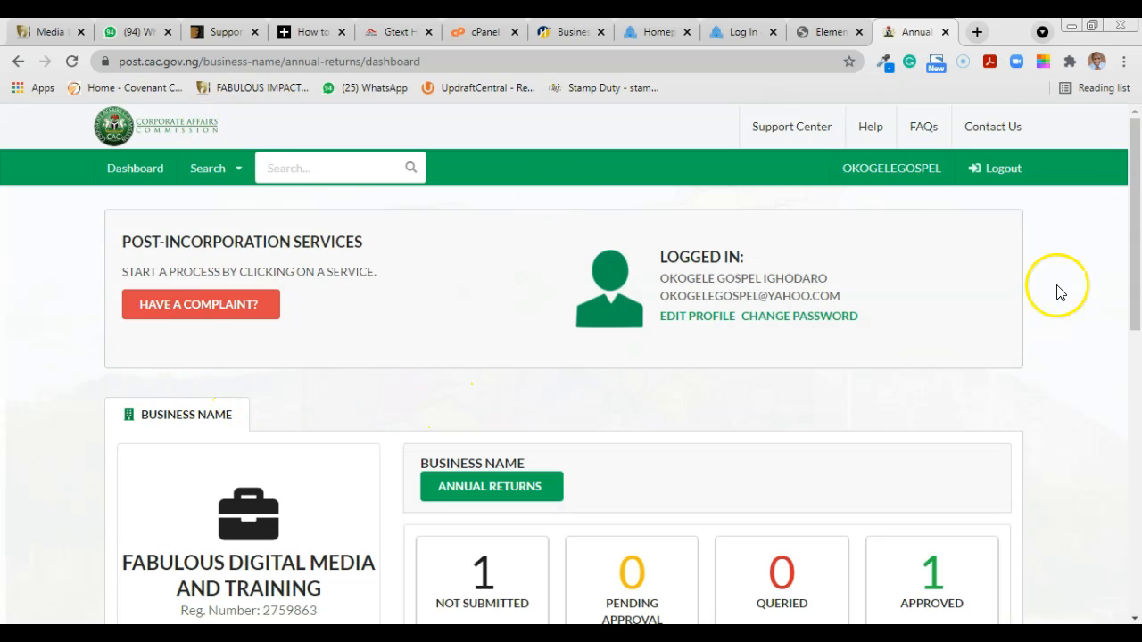
Step: Open the APPROVED returns and download the Letter of Acknowledgement PDF
{"action": "left_click_drag", "start_coordinate": [1134, 237], "coordinate": [1135, 317]}
{"action": "left_click", "coordinate": [945, 406]}
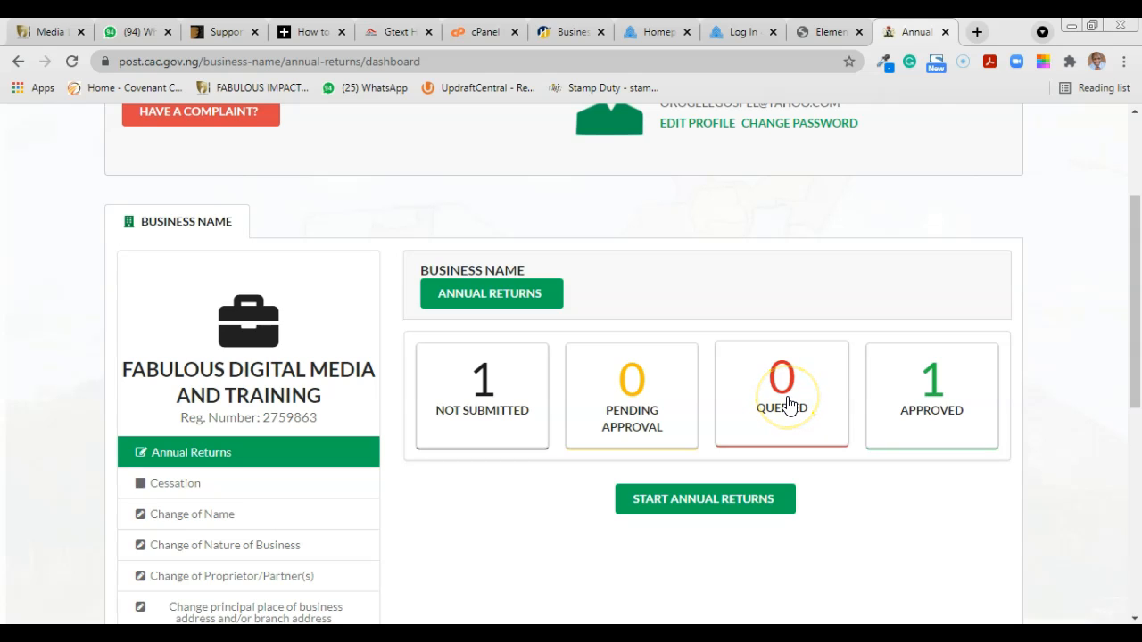
{"action": "left_click", "coordinate": [928, 403]}
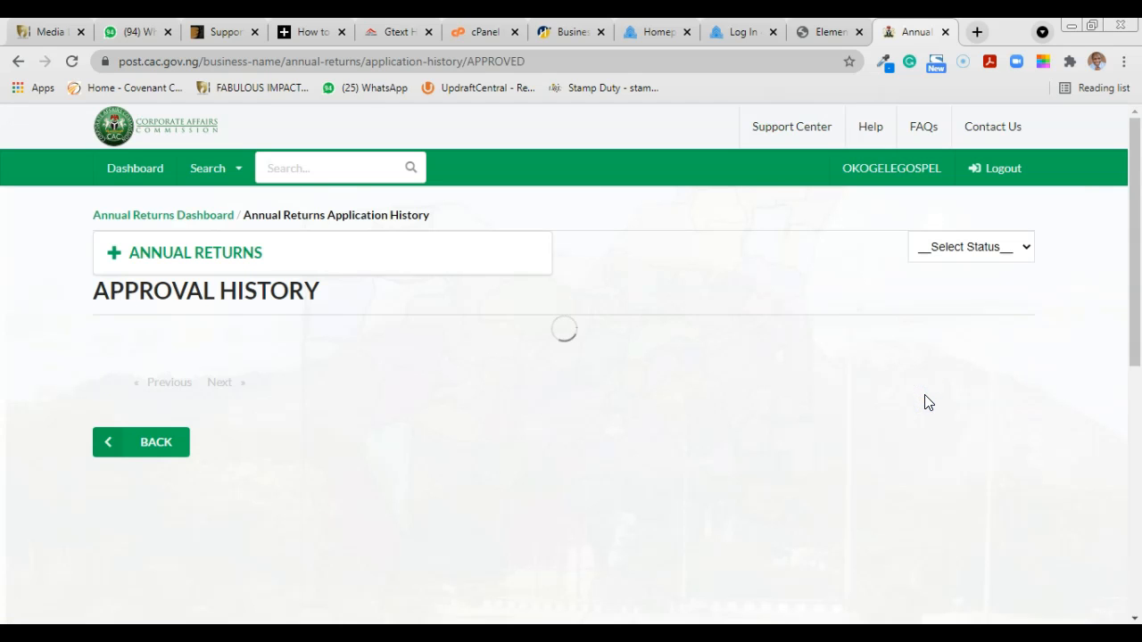
{"action": "left_click_drag", "start_coordinate": [1138, 230], "coordinate": [1136, 247]}
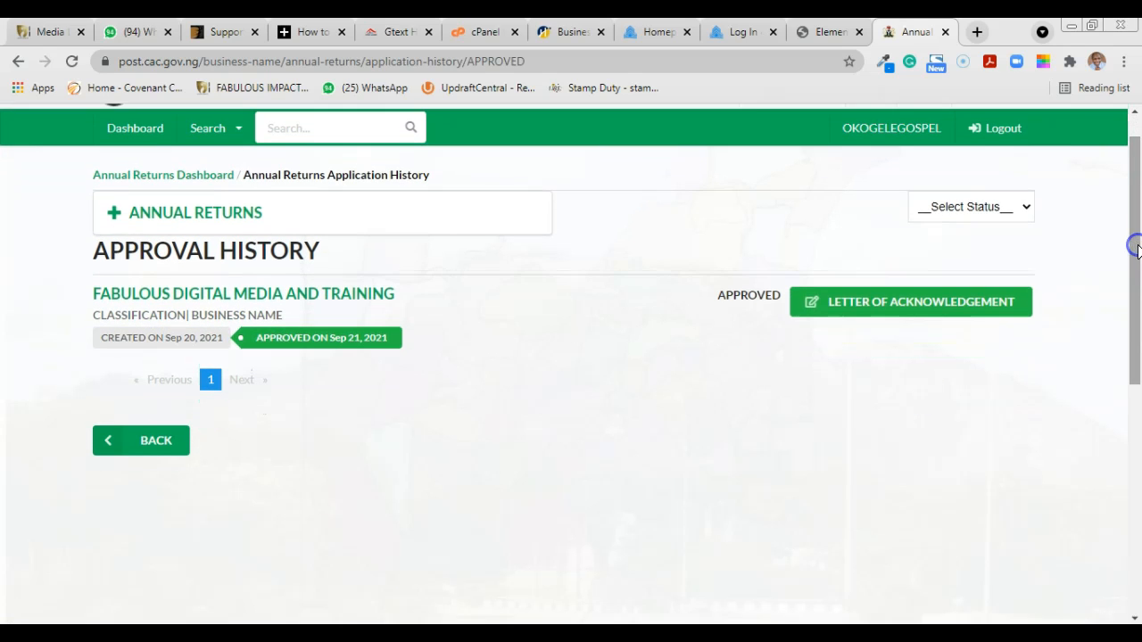
{"action": "left_click", "coordinate": [930, 310]}
{"action": "left_click", "coordinate": [849, 311]}
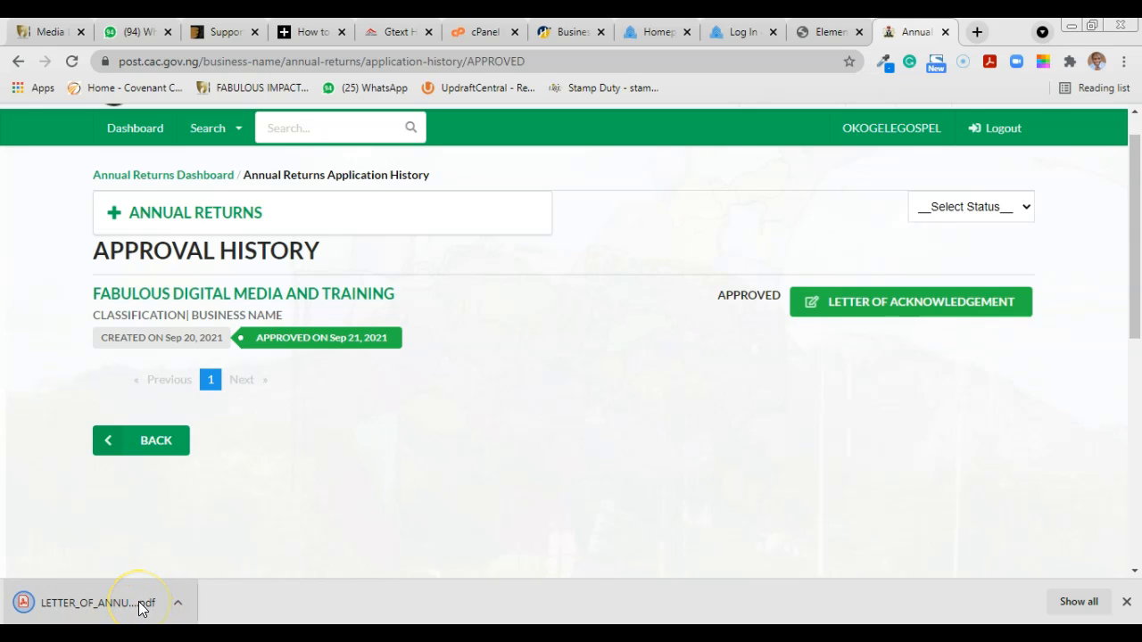
Step: Open LETTER_OF_ANNUAL_RETURN.pdf from the download bar and scroll through the letter
{"action": "left_click", "coordinate": [141, 607]}
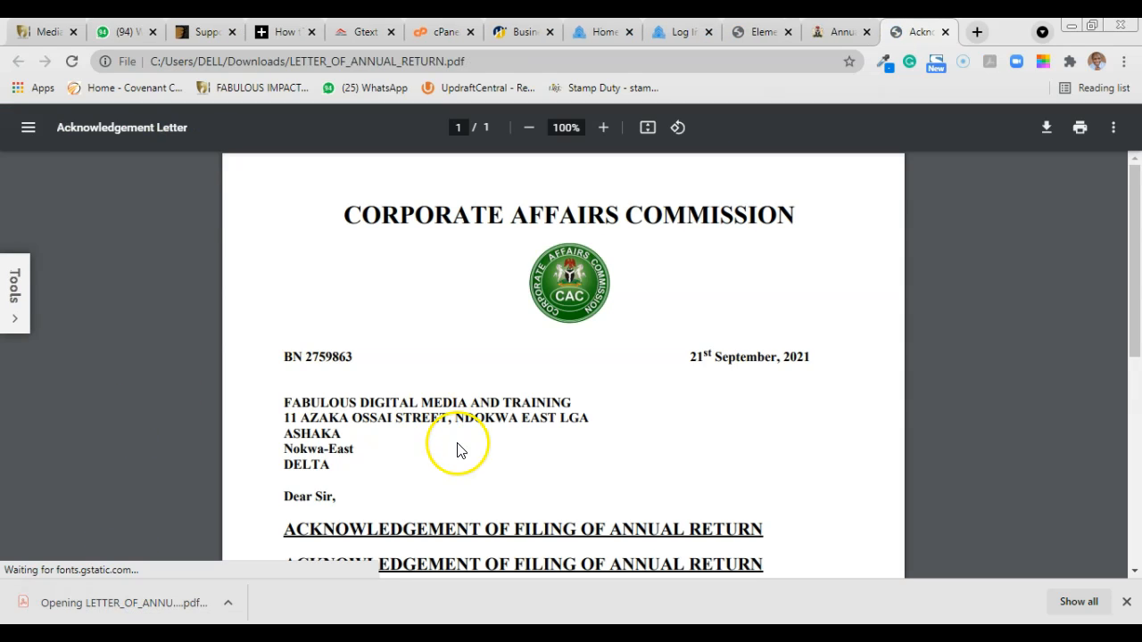
{"action": "left_click_drag", "start_coordinate": [1133, 262], "coordinate": [1137, 379]}
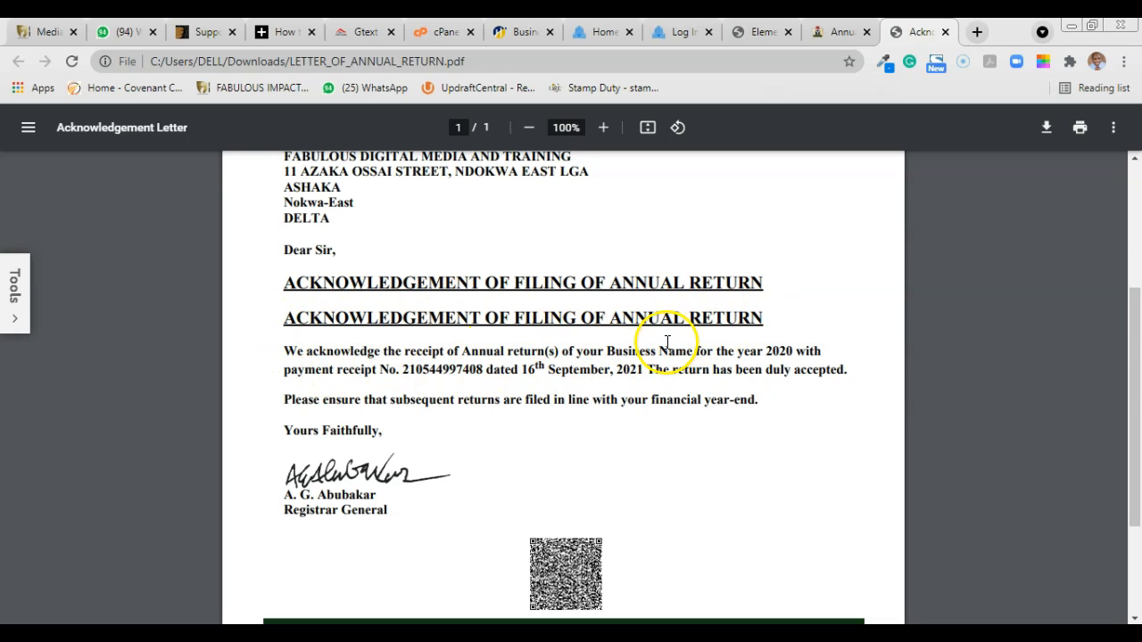
{"action": "left_click_drag", "start_coordinate": [1134, 301], "coordinate": [1134, 185]}
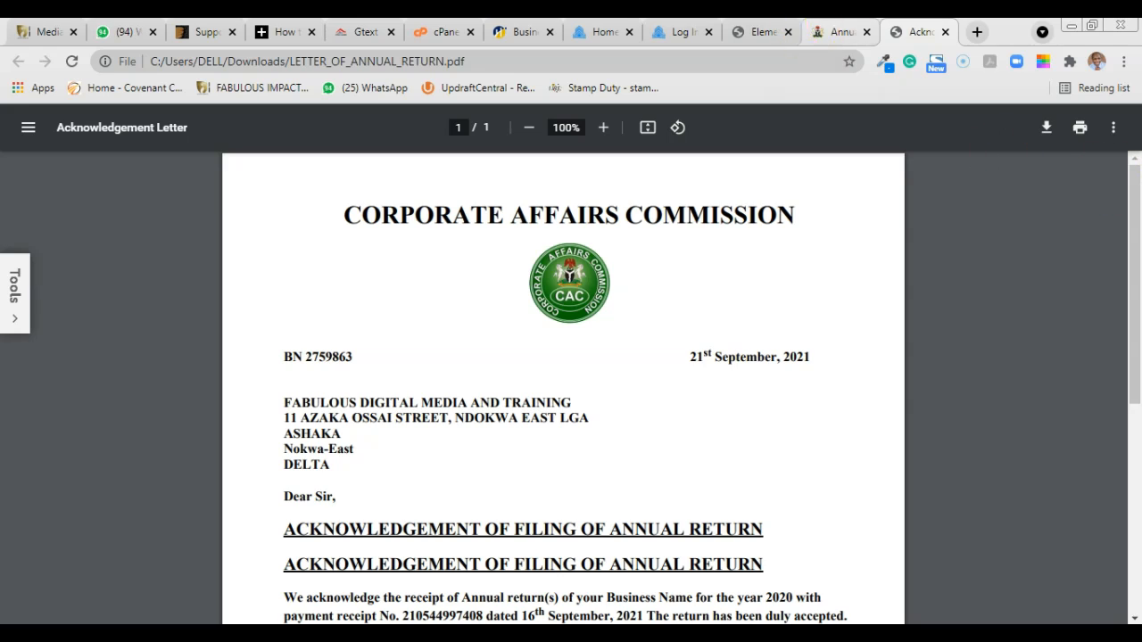
Step: Switch back to the Annual Returns tab showing the Sep 21, 2021 approval history
{"action": "left_click", "coordinate": [843, 32]}
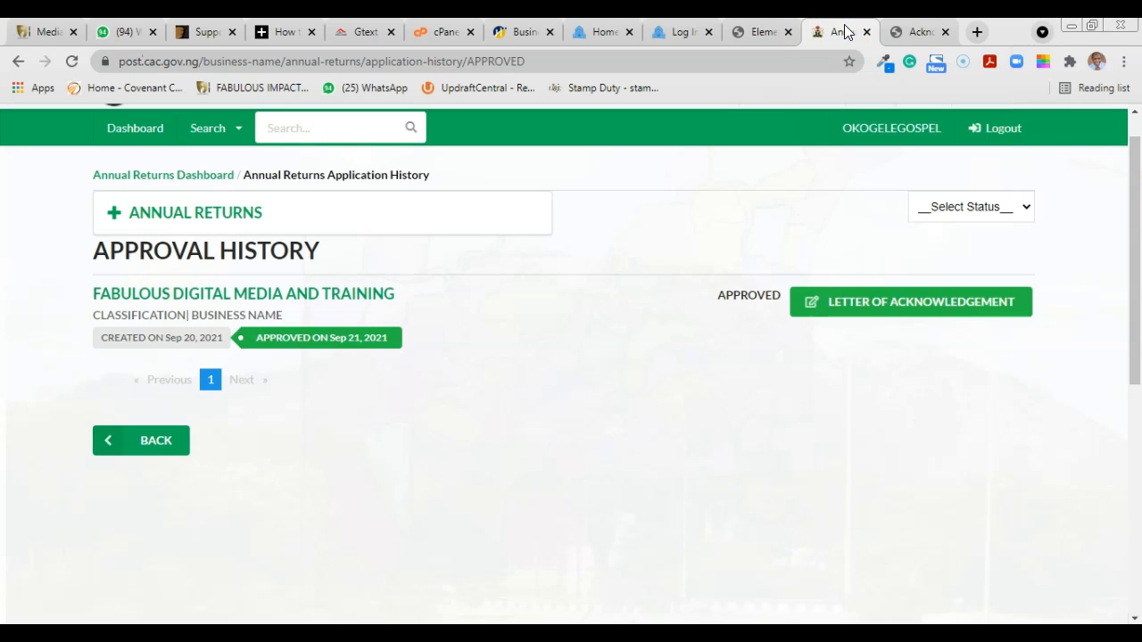